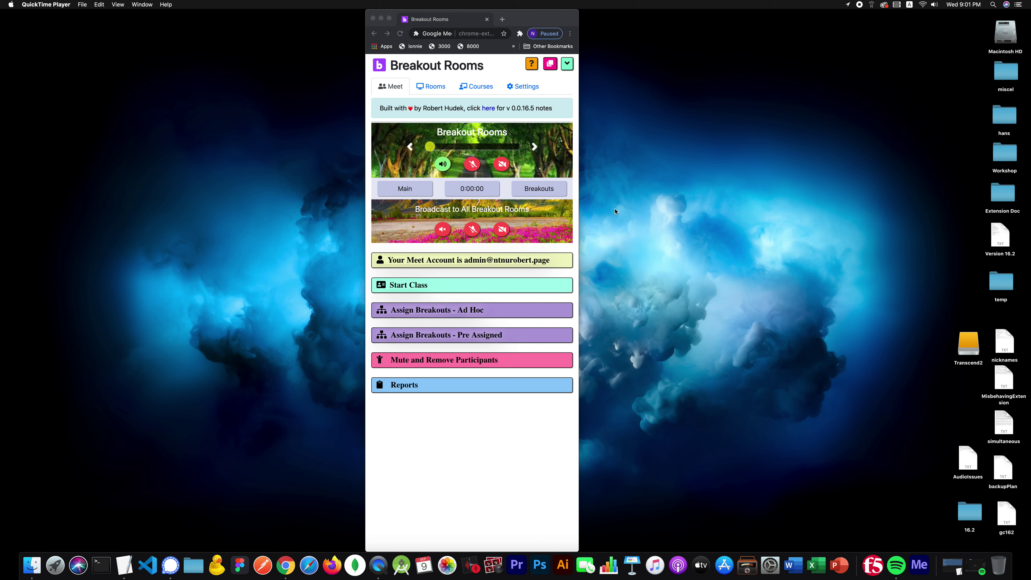
Step: Show My Course's saved Meet links for the Main room and breakout rooms 1, 2 and 3
{"action": "left_click", "coordinate": [423, 83]}
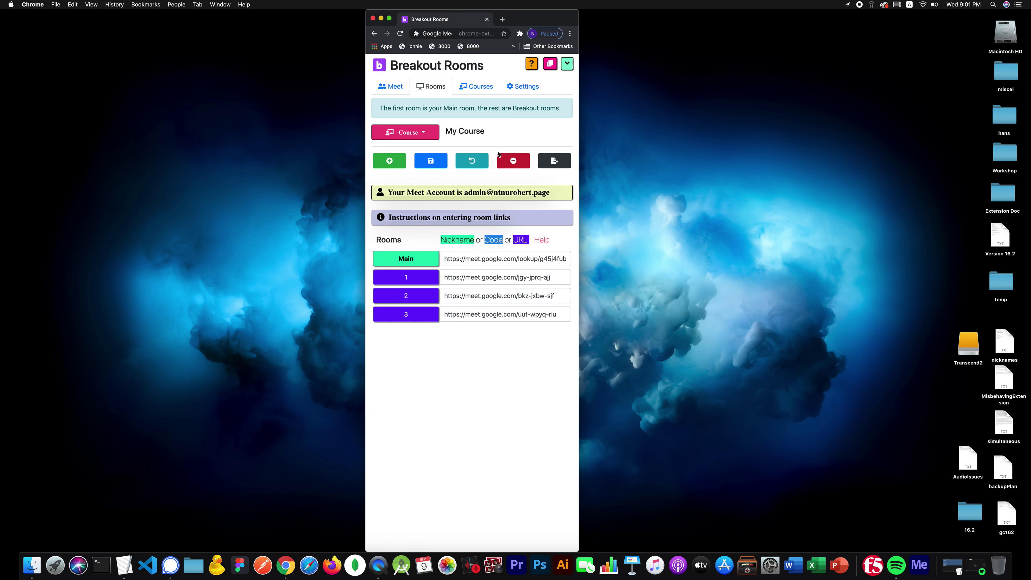
{"action": "left_click", "coordinate": [436, 137]}
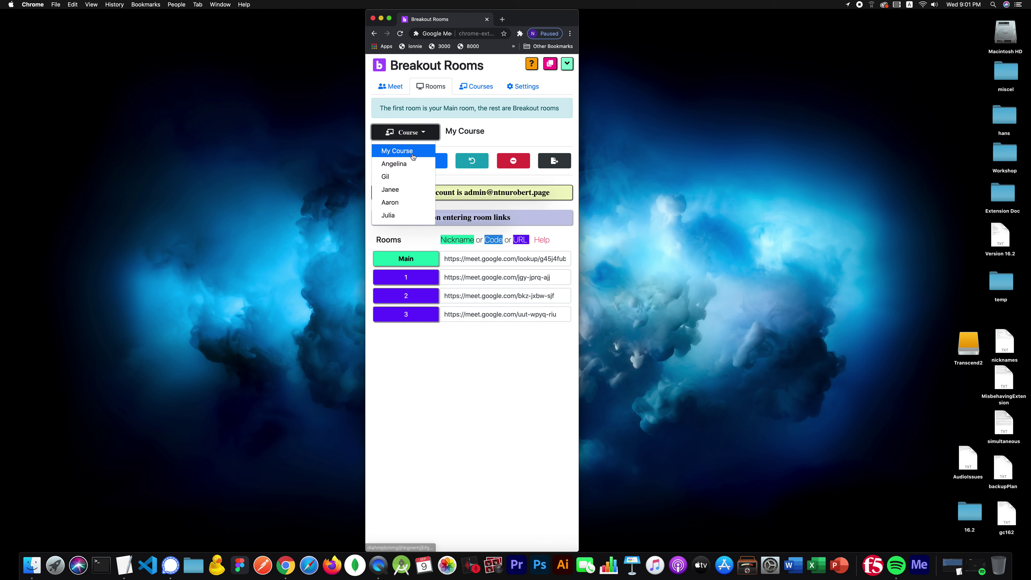
{"action": "left_click", "coordinate": [433, 301]}
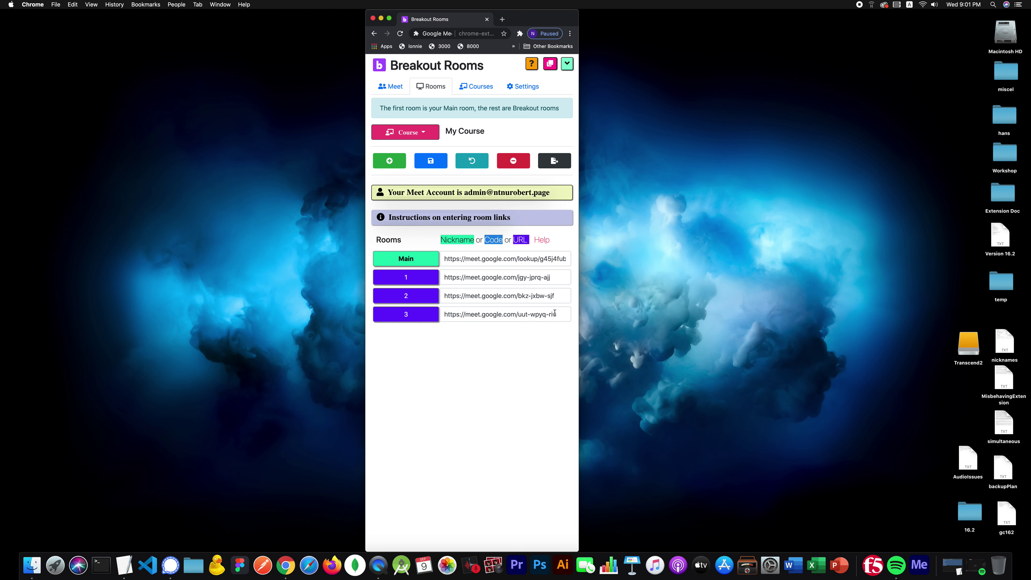
{"action": "left_click_drag", "start_coordinate": [526, 17], "coordinate": [658, 3]}
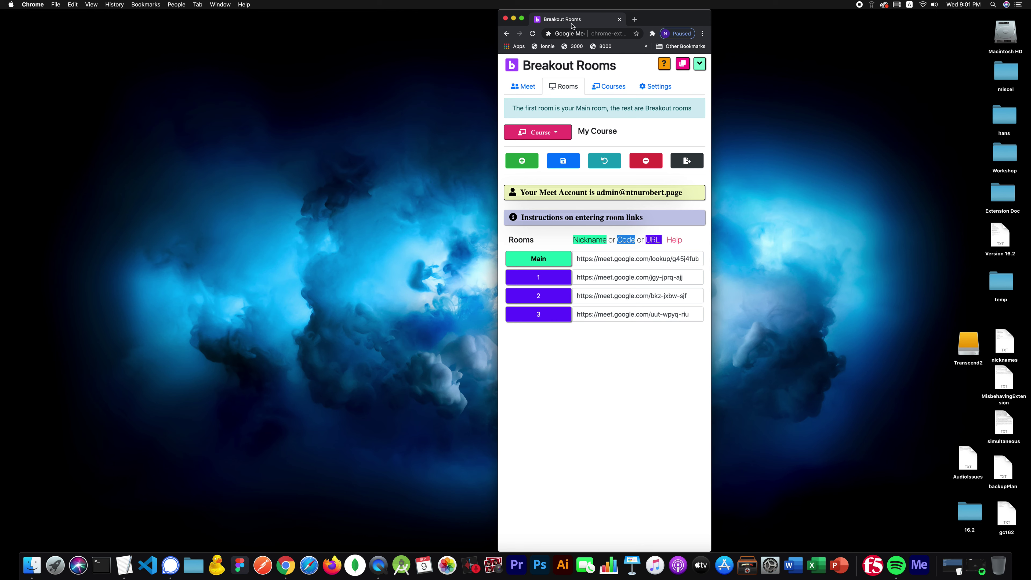
Step: Add and save a new course named 'Web Magic' with the description 'intro to web'
{"action": "left_click", "coordinate": [595, 85]}
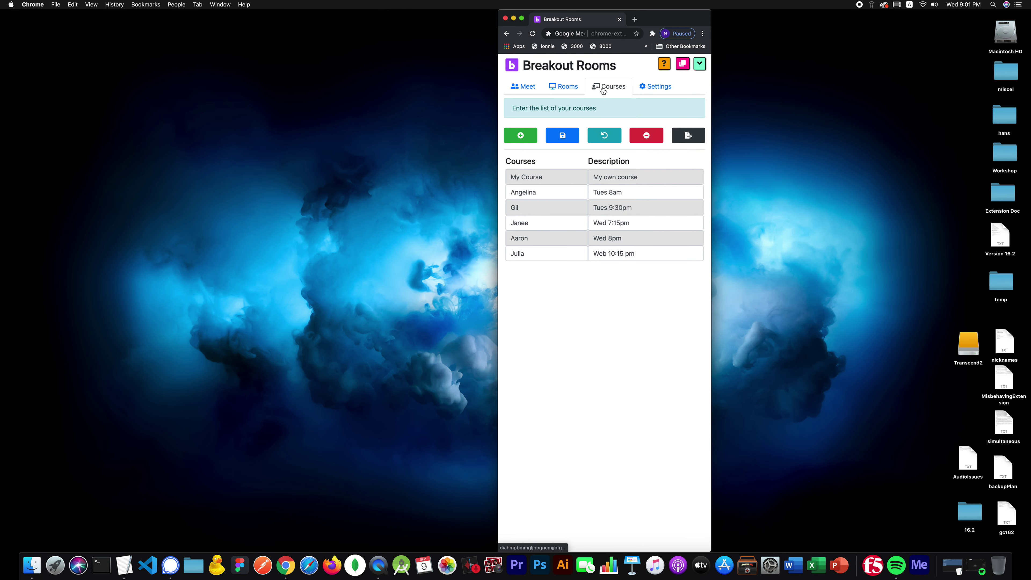
{"action": "left_click", "coordinate": [521, 135]}
{"action": "left_click", "coordinate": [547, 270]}
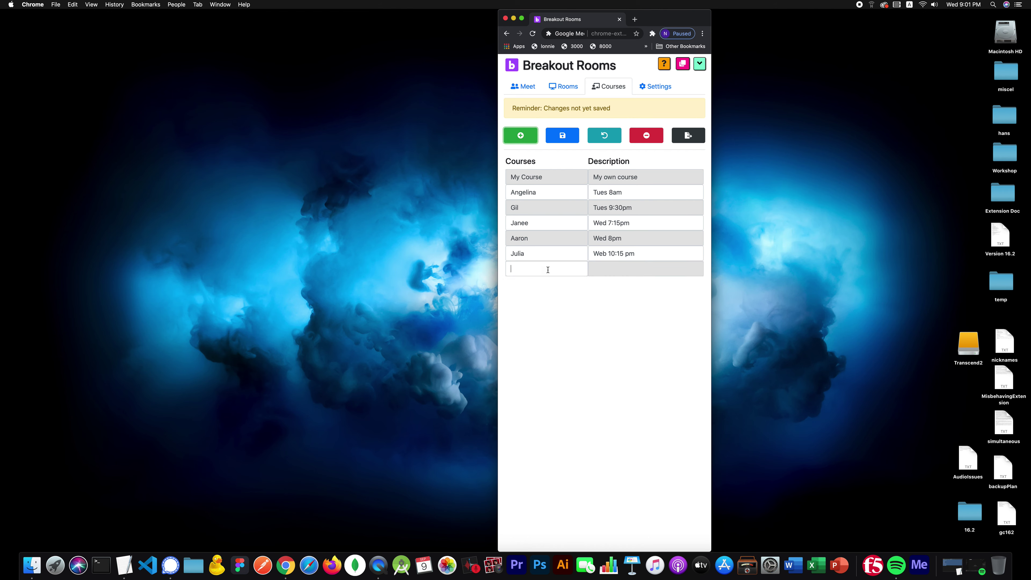
{"action": "type", "text": "Web mag"}
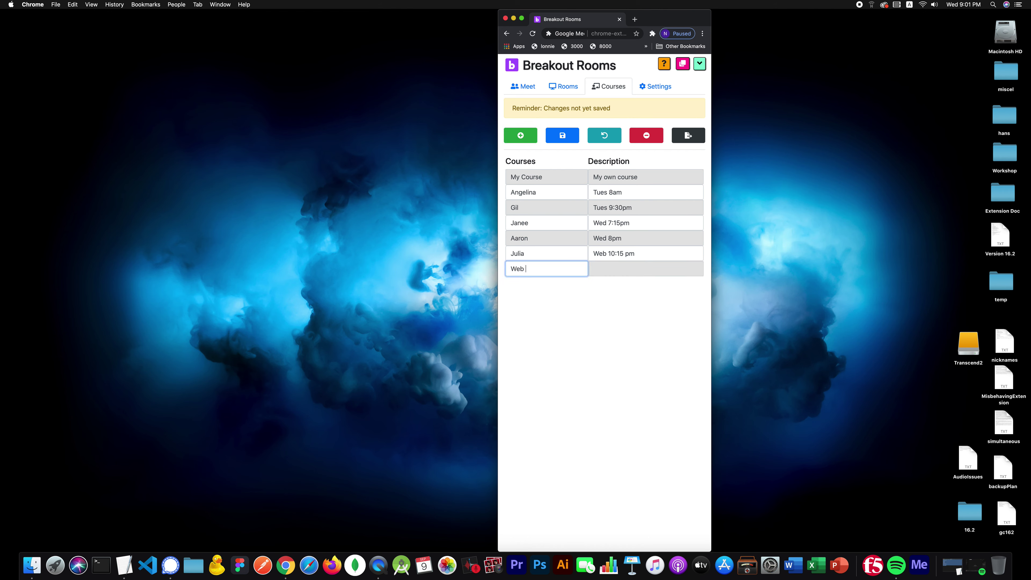
{"action": "key", "text": "BackSpace"}
{"action": "key", "text": "BackSpace"}
{"action": "key", "text": "BackSpace"}
{"action": "type", "text": "Magic"}
{"action": "key", "text": "Tab"}
{"action": "type", "text": "in"}
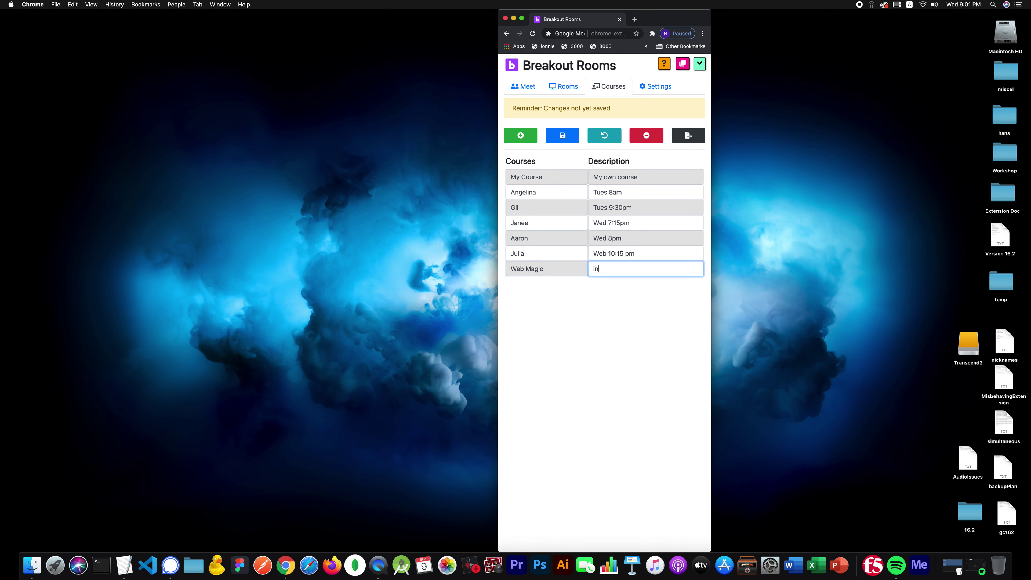
{"action": "type", "text": "tro to web"}
{"action": "left_click", "coordinate": [564, 136]}
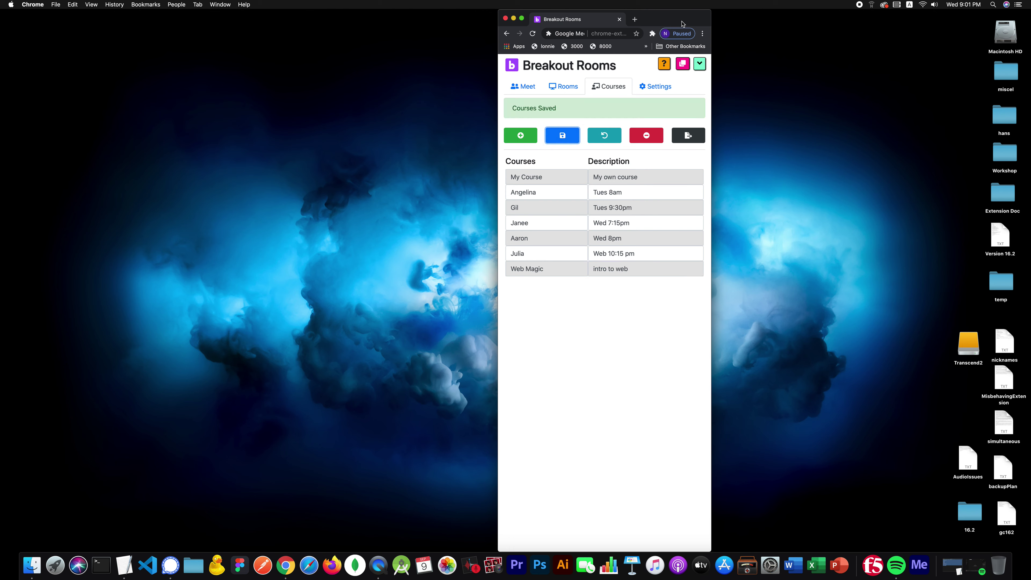
{"action": "left_click_drag", "start_coordinate": [686, 12], "coordinate": [769, 11]}
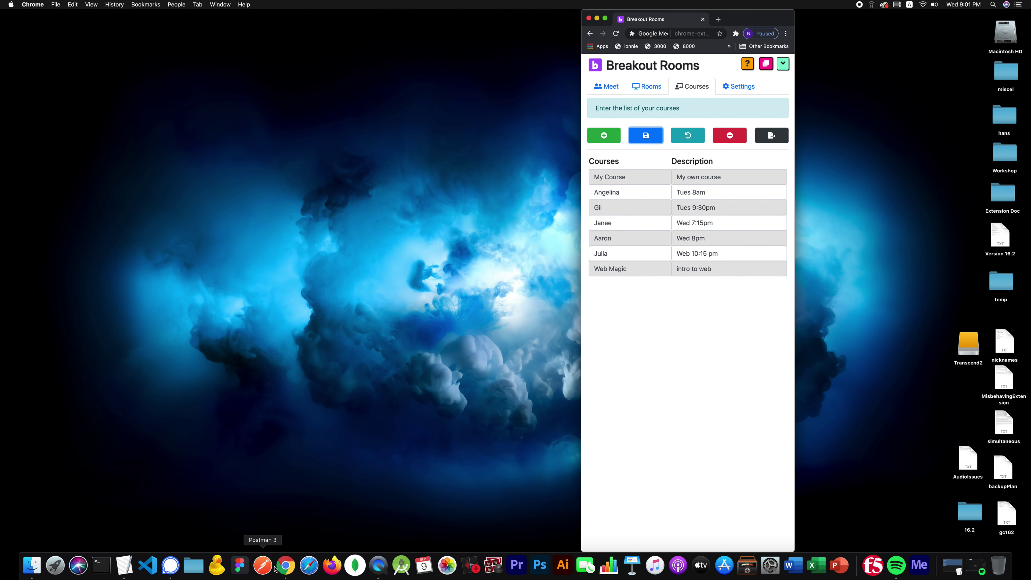
{"action": "left_click", "coordinate": [718, 19]}
Step: Open Google Classroom in a separate browser window from the Google apps grid
{"action": "left_click_drag", "start_coordinate": [719, 20], "coordinate": [284, 19]}
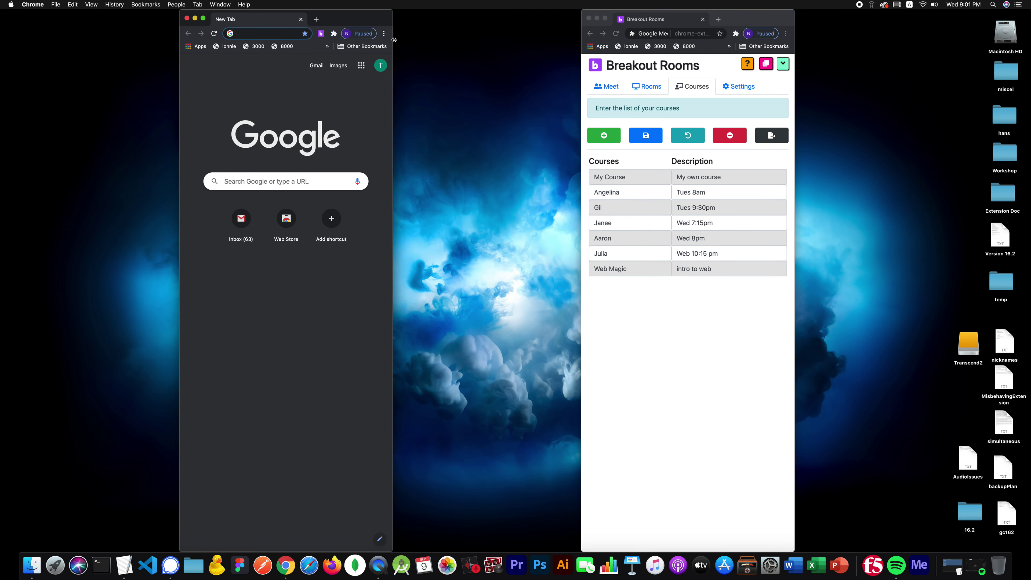
{"action": "left_click_drag", "start_coordinate": [393, 23], "coordinate": [605, 23]}
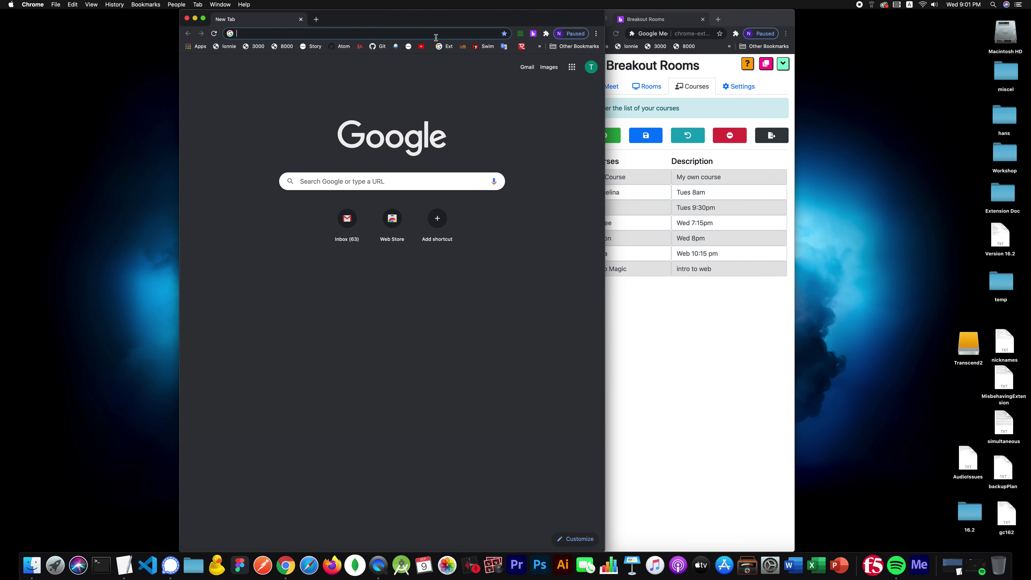
{"action": "left_click", "coordinate": [572, 67]}
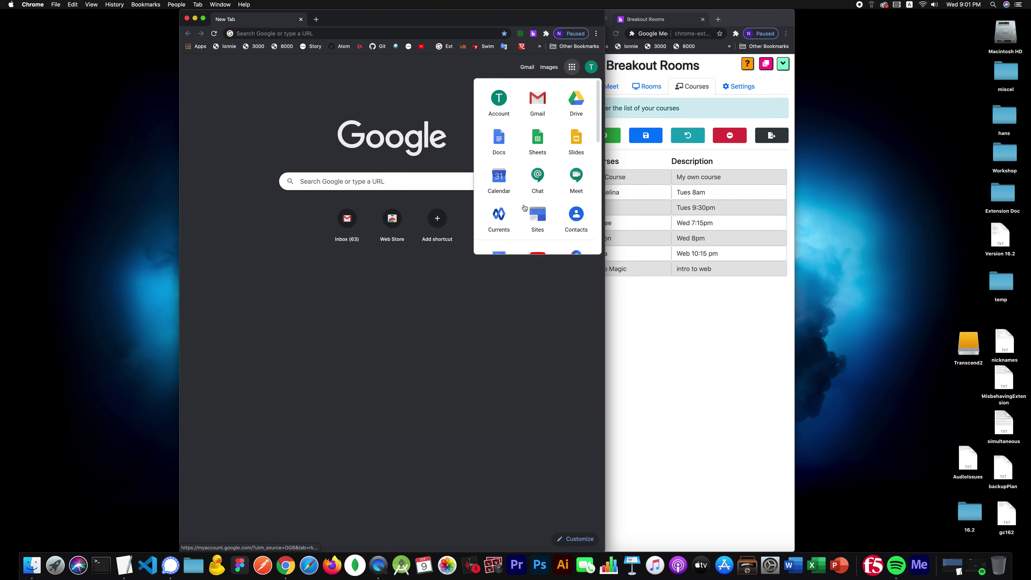
{"action": "scroll", "coordinate": [525, 204], "scroll_direction": "down", "scroll_amount": 5}
{"action": "left_click", "coordinate": [499, 226]}
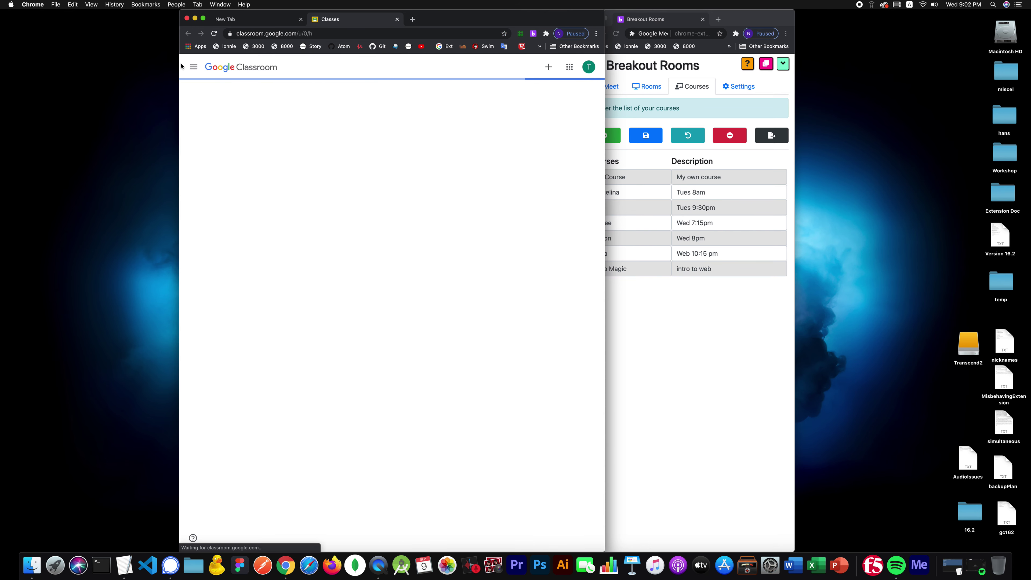
Step: Open the Web Magic class, copy its Meet link and show Web Magic's rooms
{"action": "left_click_drag", "start_coordinate": [180, 64], "coordinate": [62, 64]}
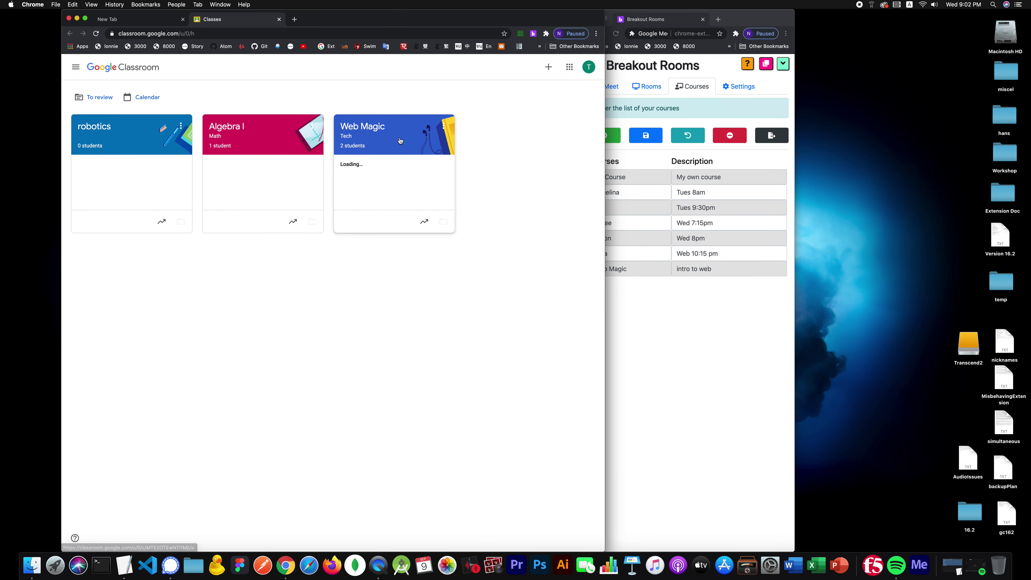
{"action": "left_click", "coordinate": [400, 140]}
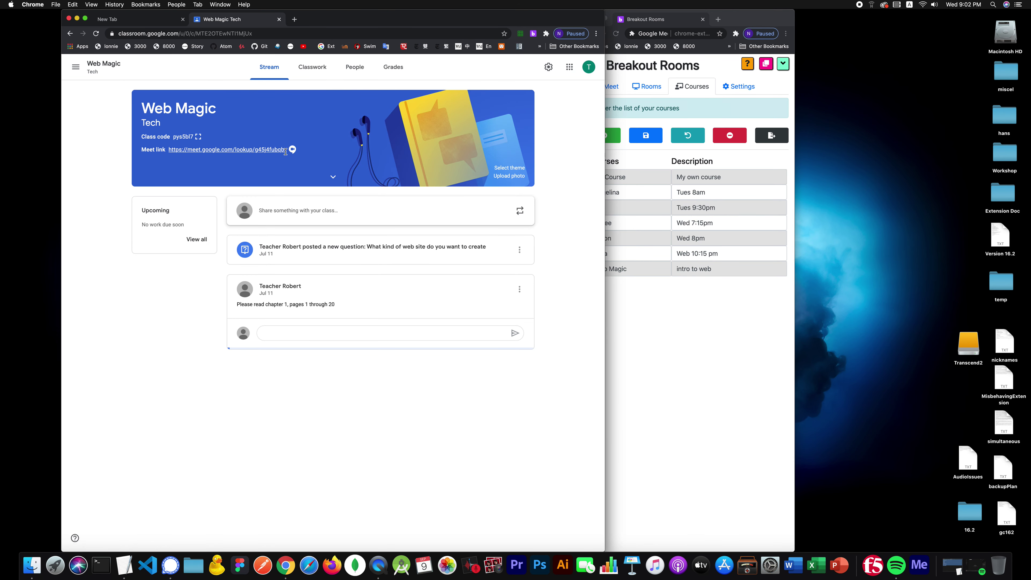
{"action": "left_click_drag", "start_coordinate": [285, 149], "coordinate": [170, 149]}
{"action": "key", "text": "super+c"}
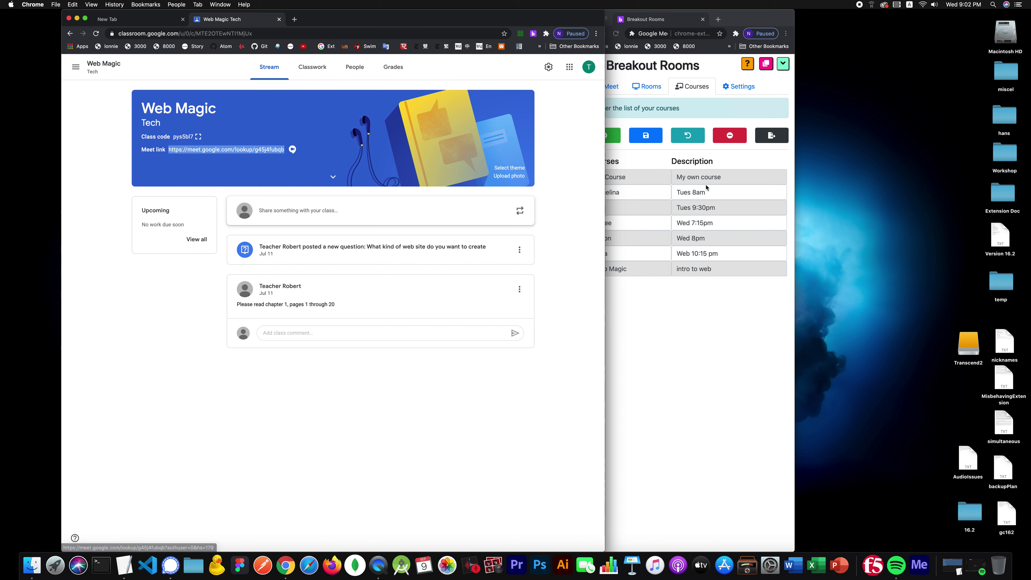
{"action": "left_click", "coordinate": [652, 89]}
{"action": "left_click", "coordinate": [651, 88]}
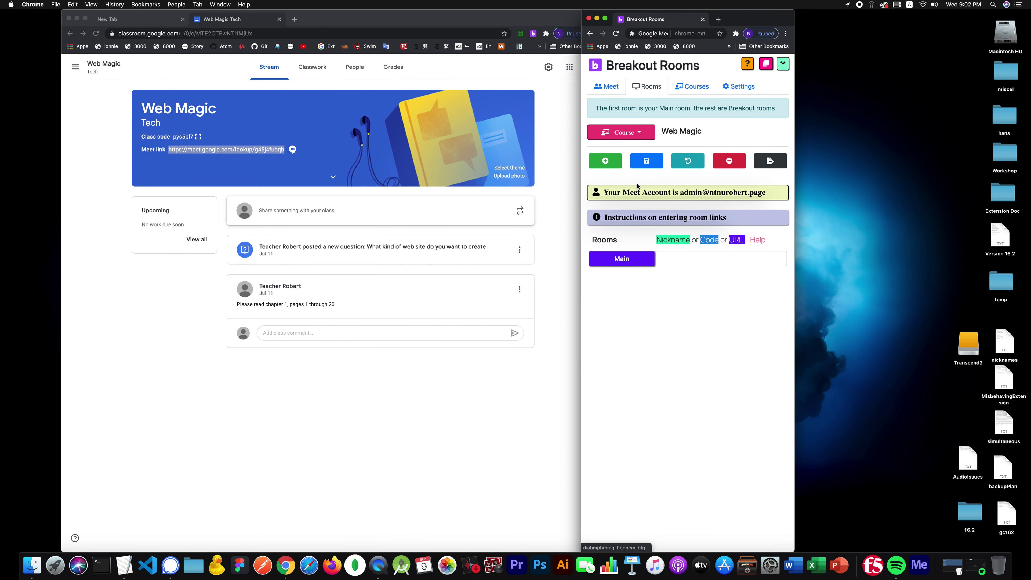
Step: Paste the Classroom Meet link into the Main room and save it
{"action": "left_click", "coordinate": [690, 259]}
{"action": "key", "text": "super+v"}
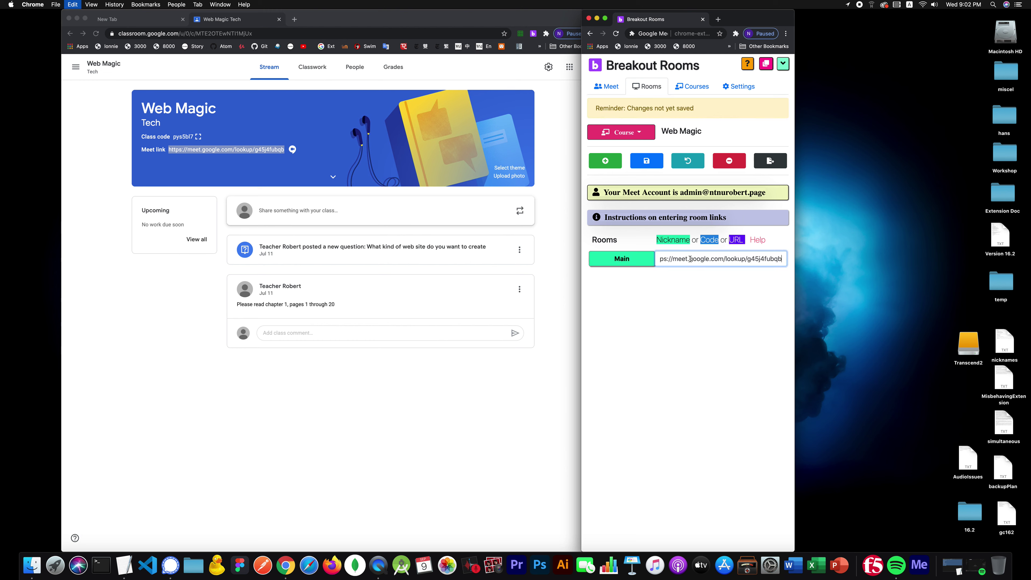
{"action": "left_click", "coordinate": [650, 162]}
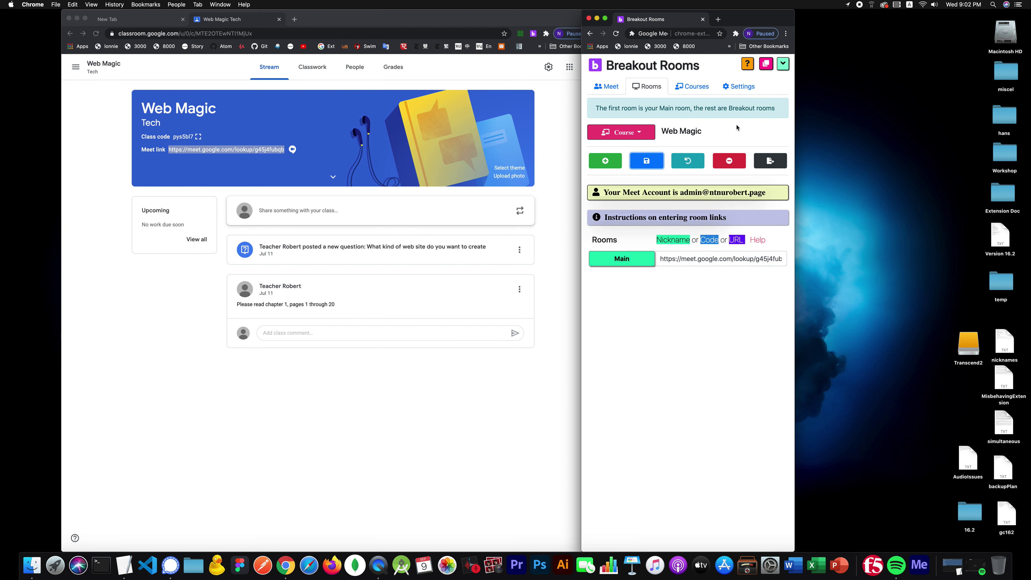
Step: Add breakout rooms named 1, 2 and 3 and save them to generate their links
{"action": "left_click", "coordinate": [605, 161]}
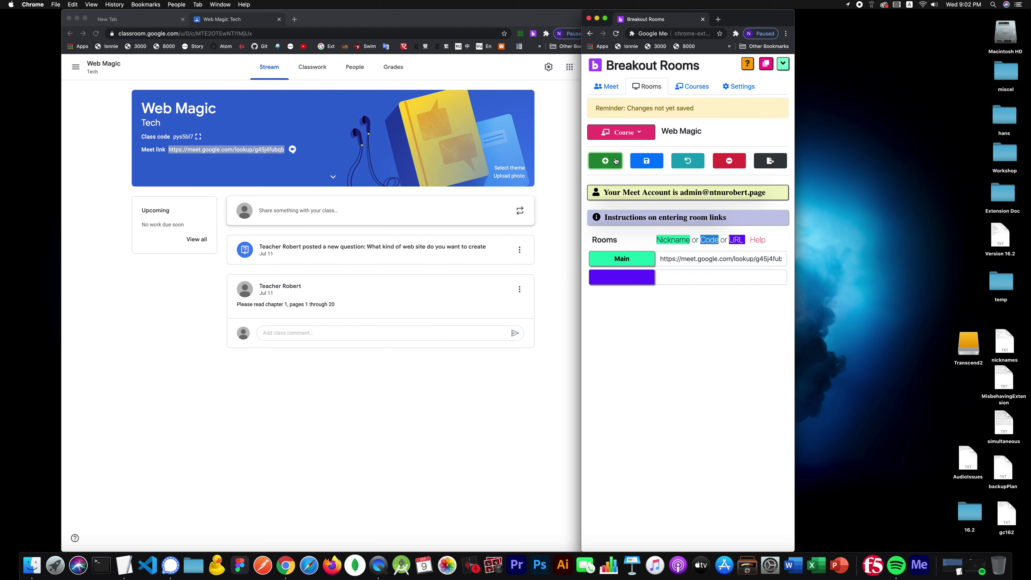
{"action": "left_click", "coordinate": [625, 277]}
{"action": "type", "text": "1"}
{"action": "left_click", "coordinate": [624, 295]}
{"action": "type", "text": "2"}
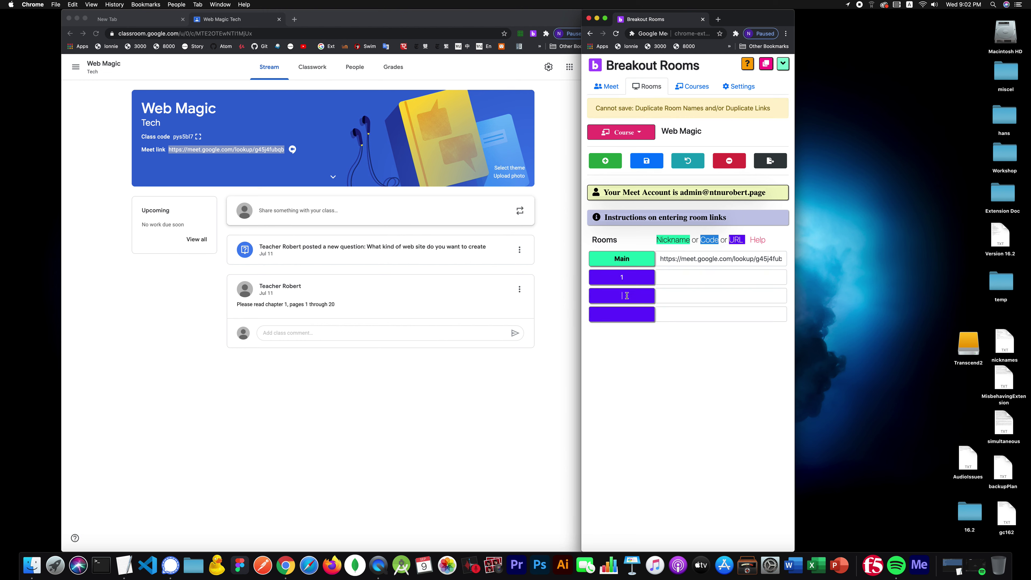
{"action": "left_click", "coordinate": [629, 315]}
{"action": "type", "text": "3"}
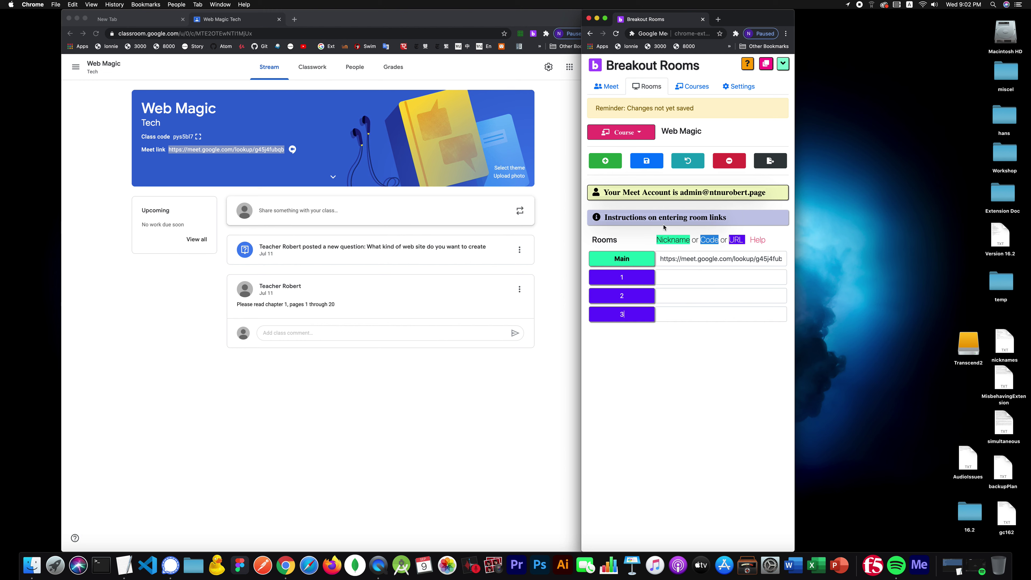
{"action": "left_click", "coordinate": [648, 167]}
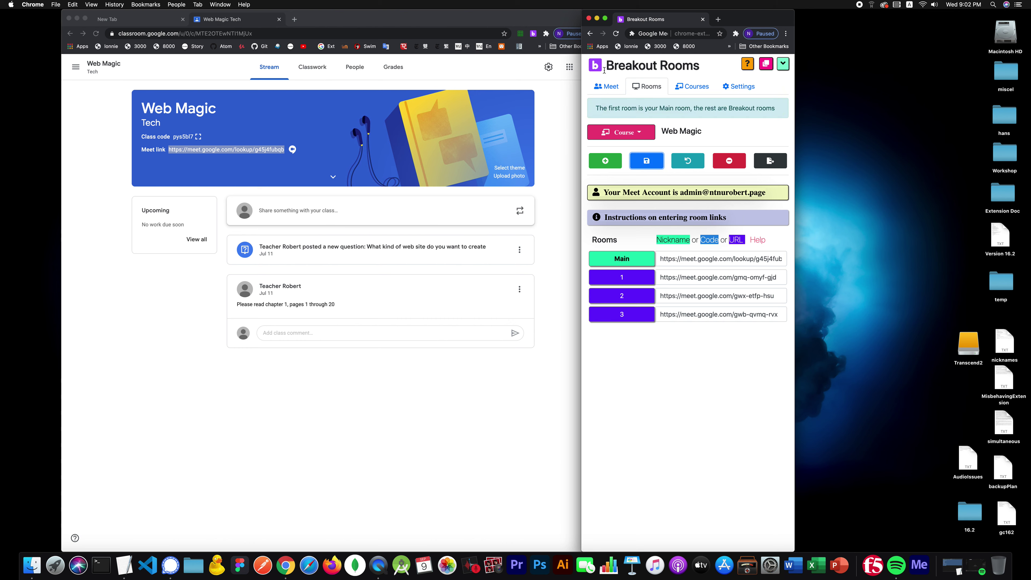
{"action": "left_click", "coordinate": [522, 72]}
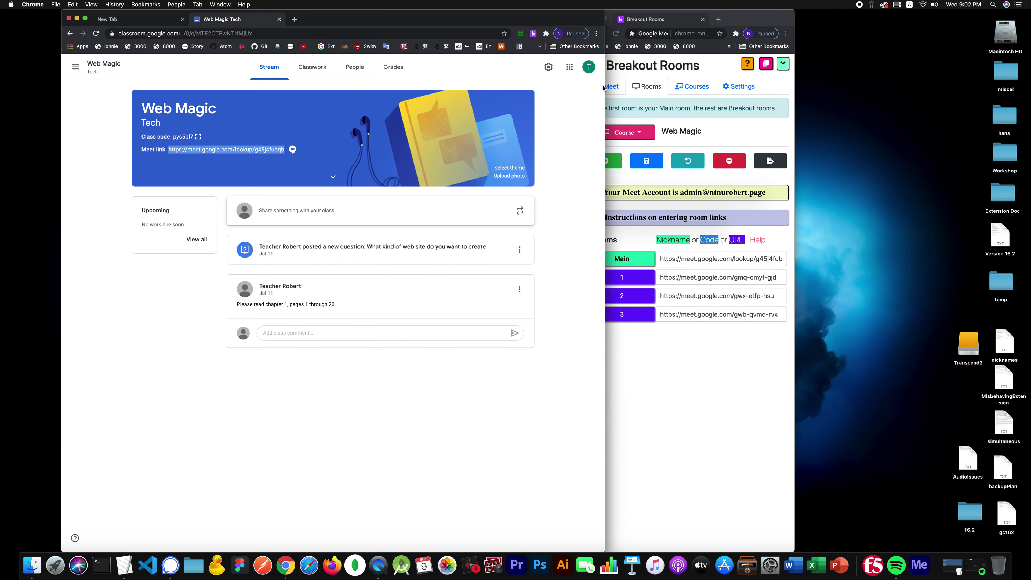
Step: Open the Export and Import dialog for Web Magic's rooms, with myRooms.txt as the default filename
{"action": "left_click_drag", "start_coordinate": [604, 88], "coordinate": [573, 75]}
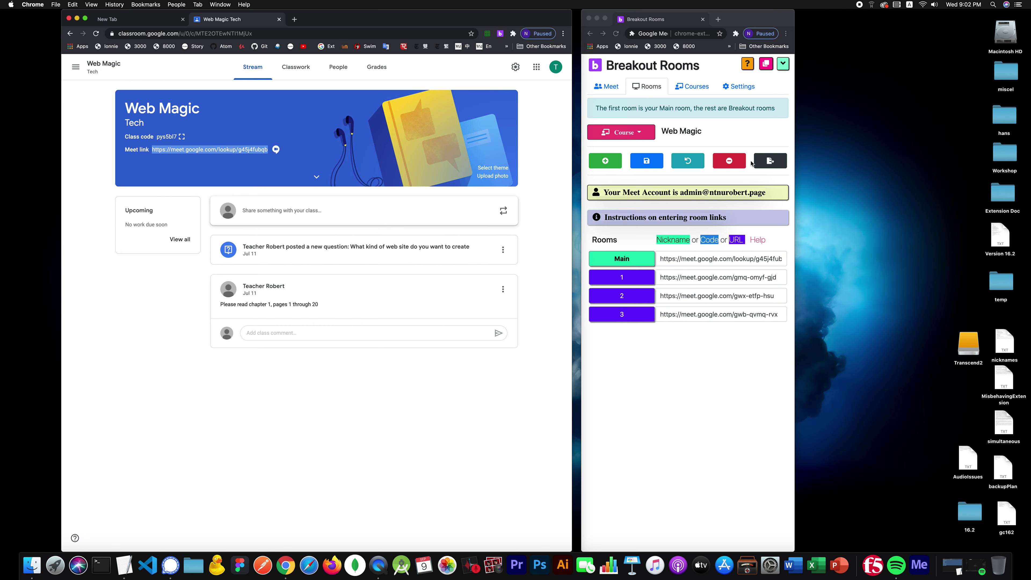
{"action": "left_click", "coordinate": [650, 90]}
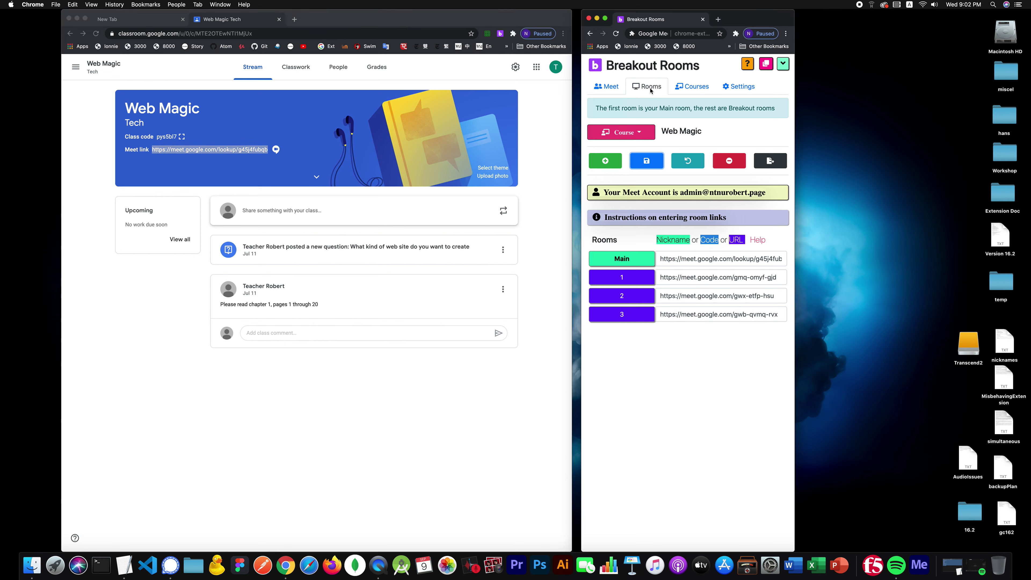
{"action": "left_click", "coordinate": [774, 162]}
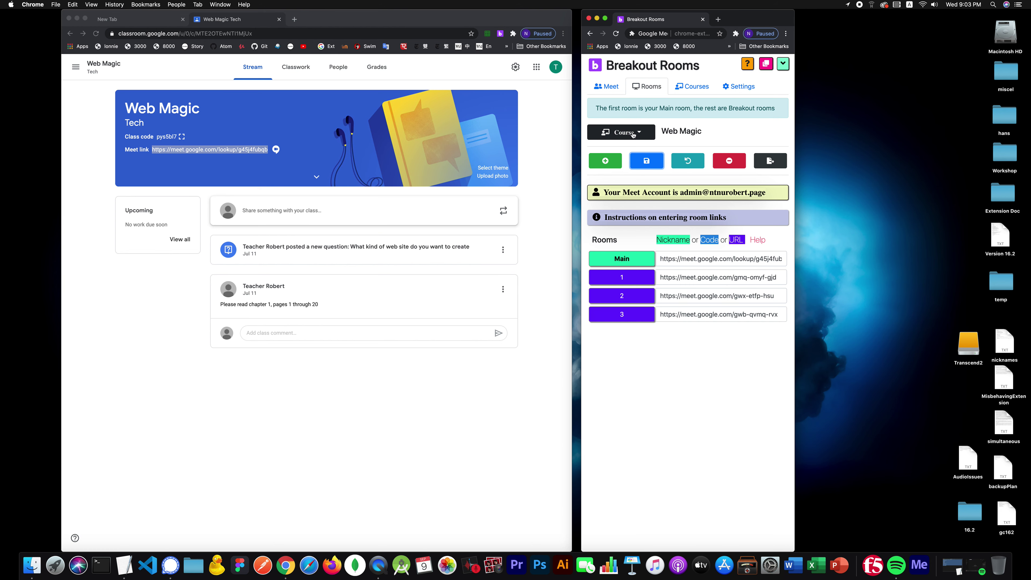
{"action": "left_click", "coordinate": [774, 161]}
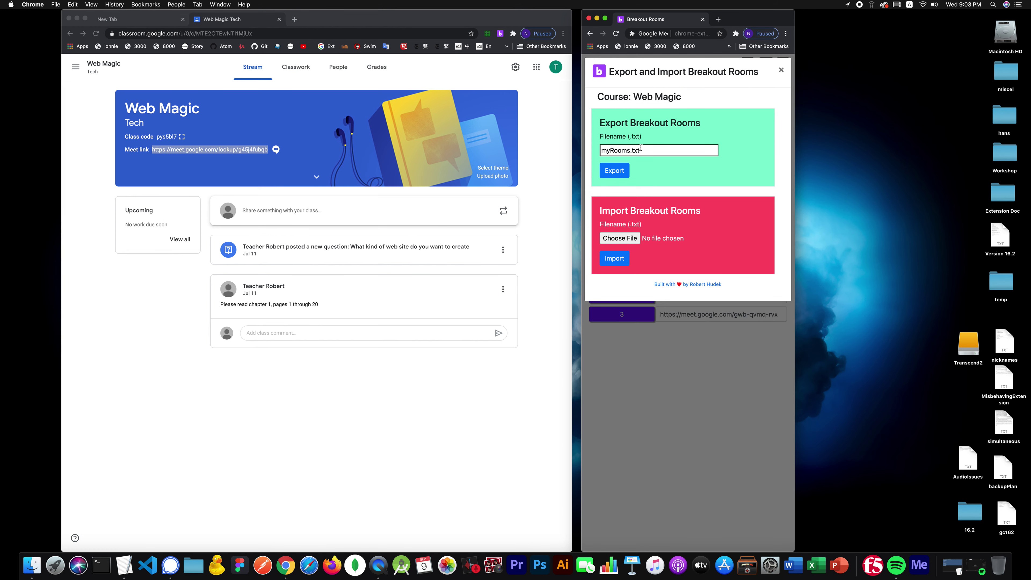
Step: Export the Web Magic rooms to a file named webmagiccoteacher.txt
{"action": "triple_click", "coordinate": [613, 152]}
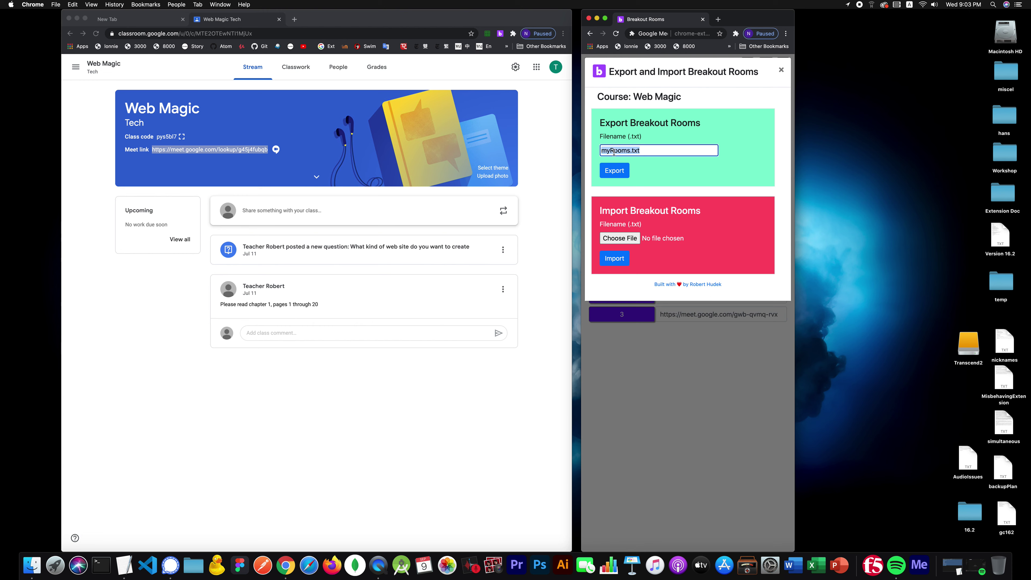
{"action": "type", "text": "webM"}
{"action": "key", "text": "BackSpace"}
{"action": "key", "text": "BackSpace"}
{"action": "key", "text": "BackSpace"}
{"action": "type", "text": "ebmagiccoteacher"}
{"action": "left_click", "coordinate": [623, 174]}
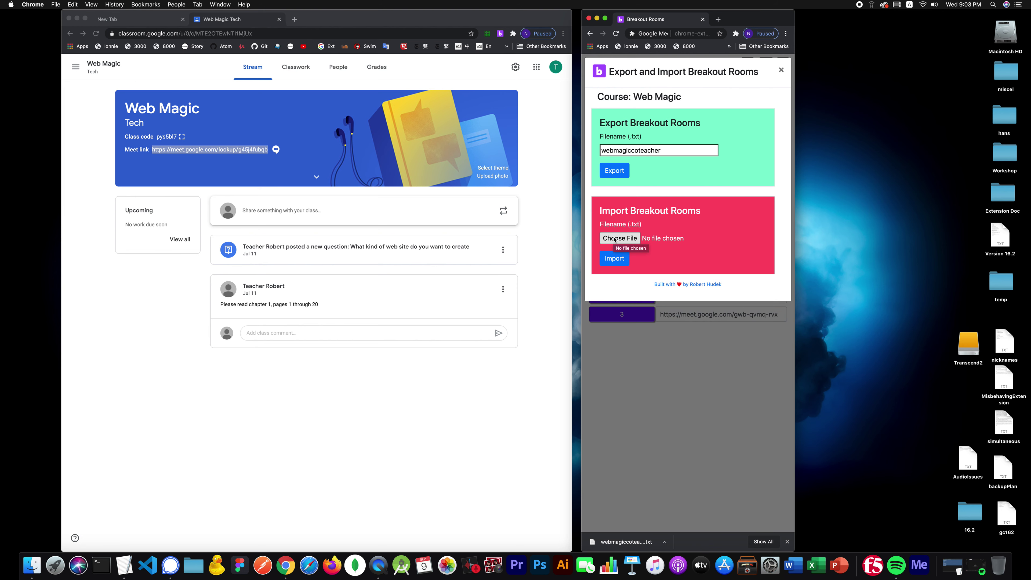
Step: Close the export dialog and check the course list before returning to the Rooms tab
{"action": "left_click", "coordinate": [641, 349]}
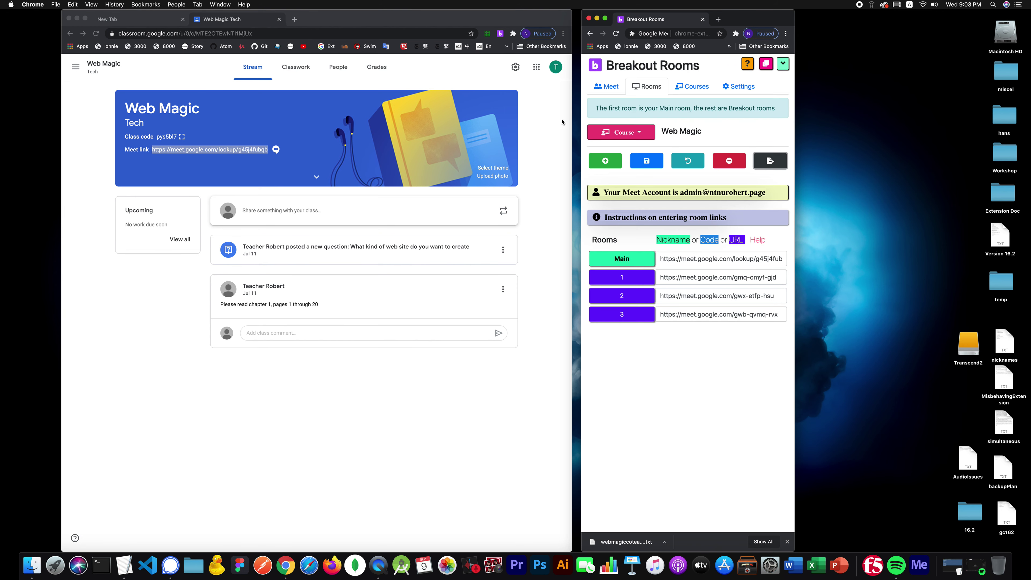
{"action": "left_click", "coordinate": [697, 87]}
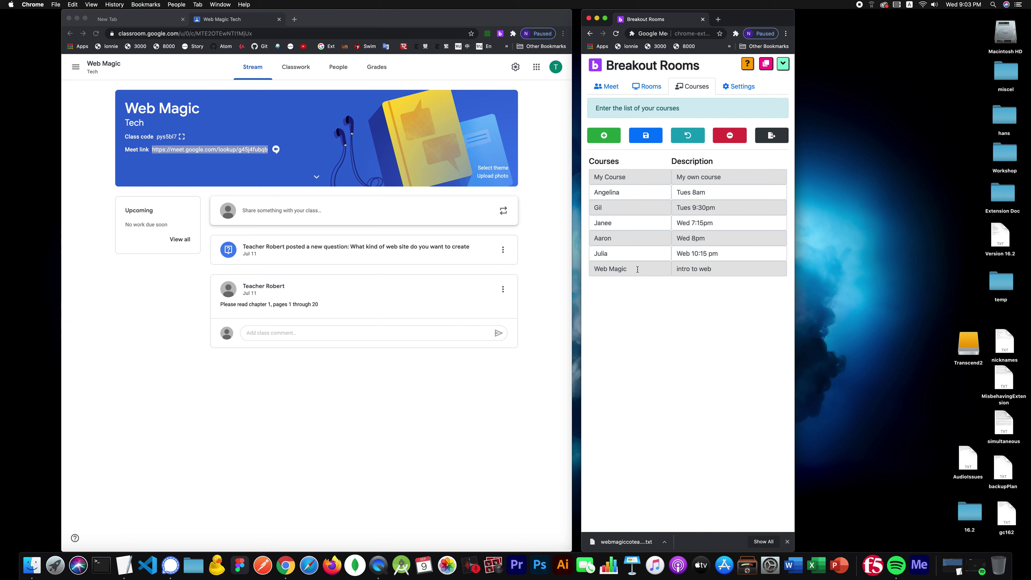
{"action": "left_click", "coordinate": [648, 87]}
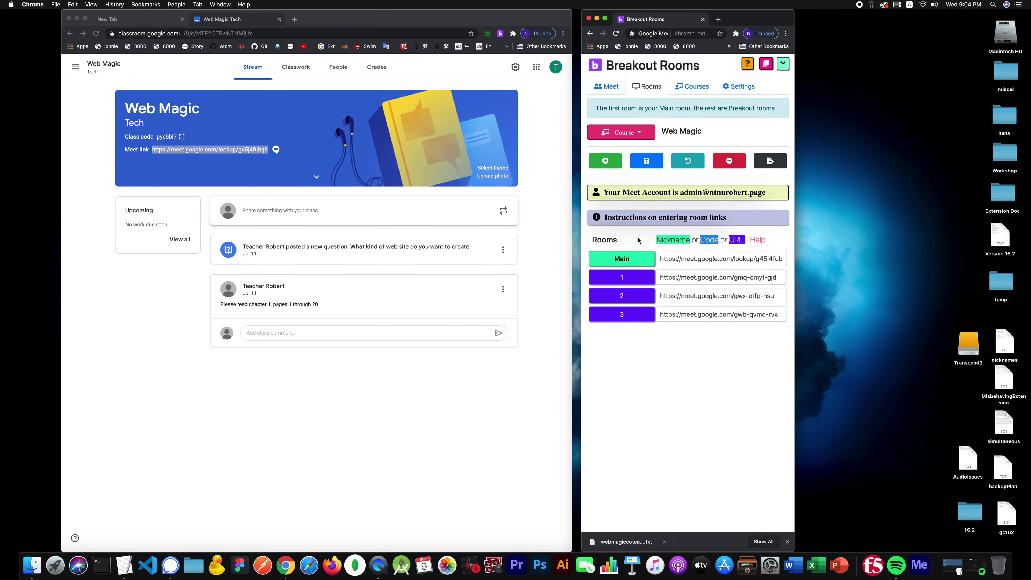
Step: Remove breakout rooms 1–3 and clear the Main room's Meet link
{"action": "left_click", "coordinate": [694, 258]}
{"action": "left_click", "coordinate": [726, 162]}
{"action": "left_click", "coordinate": [726, 162]}
{"action": "left_click", "coordinate": [726, 162]}
{"action": "left_click", "coordinate": [725, 258]}
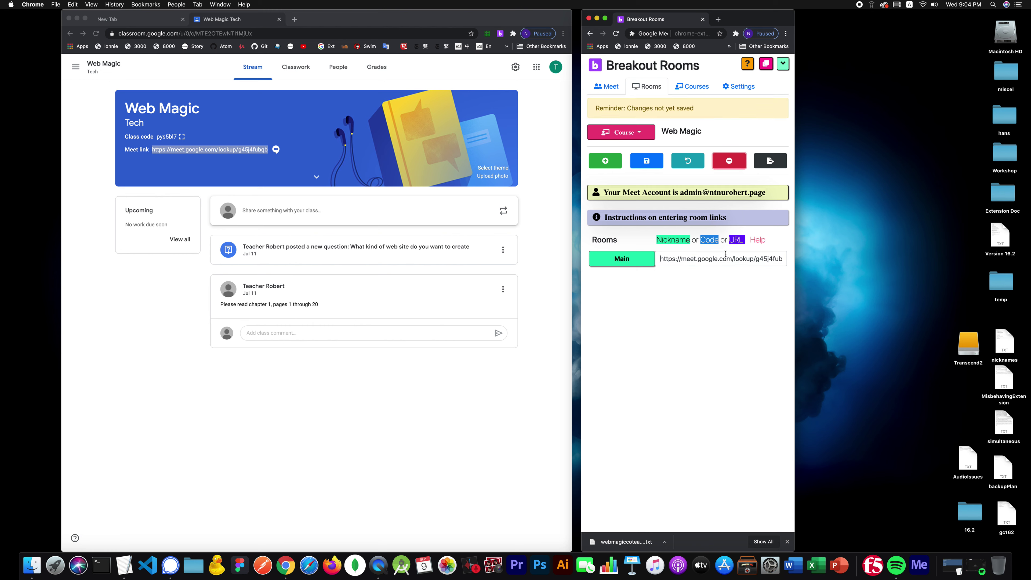
{"action": "key", "text": "ctrl+a"}
{"action": "key", "text": "BackSpace"}
{"action": "left_click", "coordinate": [711, 311]}
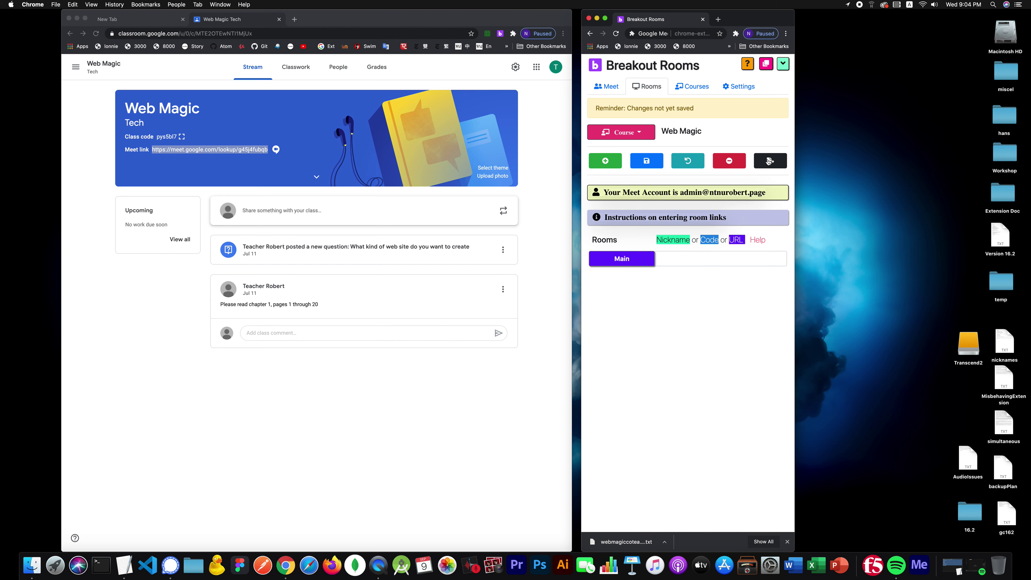
{"action": "left_click", "coordinate": [769, 161]}
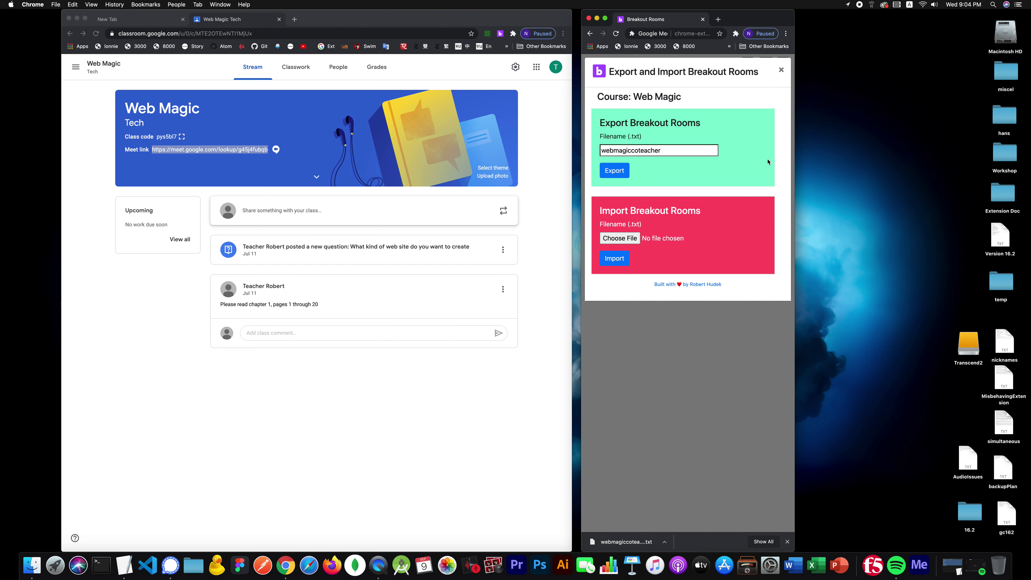
Step: Import webmagiccoteacher.txt from Downloads to restore the Main link and breakout rooms 1–3
{"action": "left_click", "coordinate": [625, 238]}
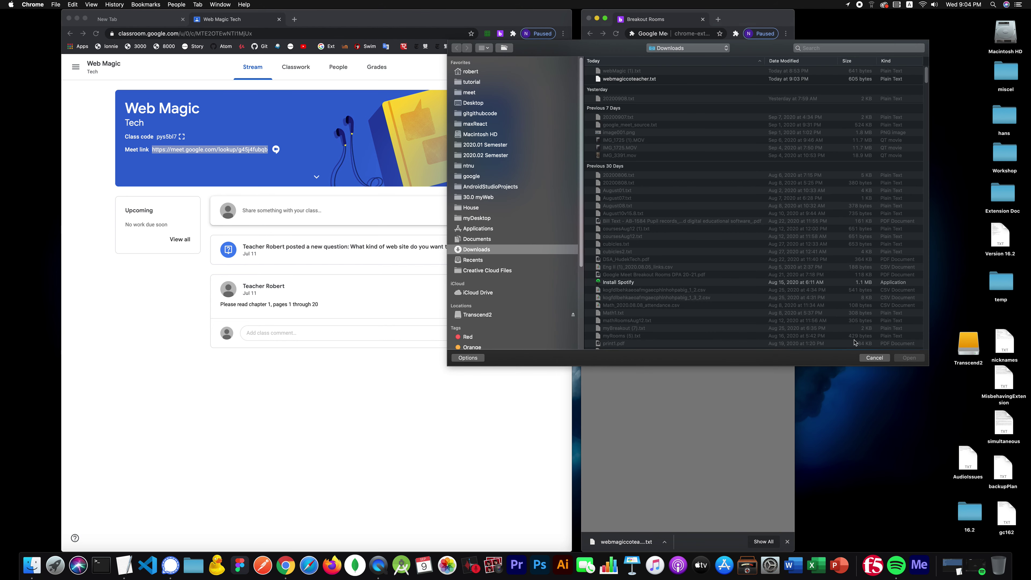
{"action": "left_click", "coordinate": [874, 358]}
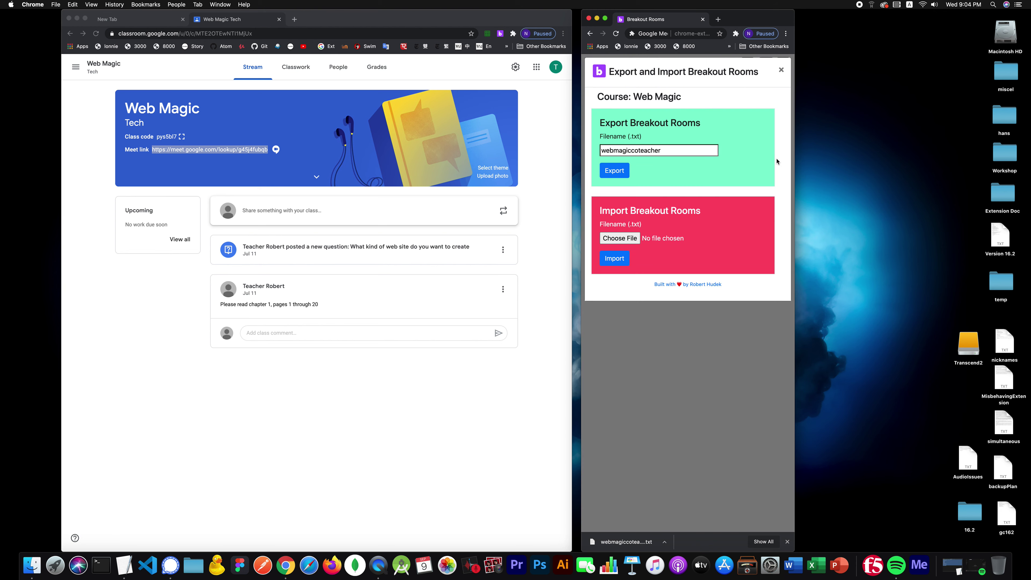
{"action": "left_click", "coordinate": [621, 241]}
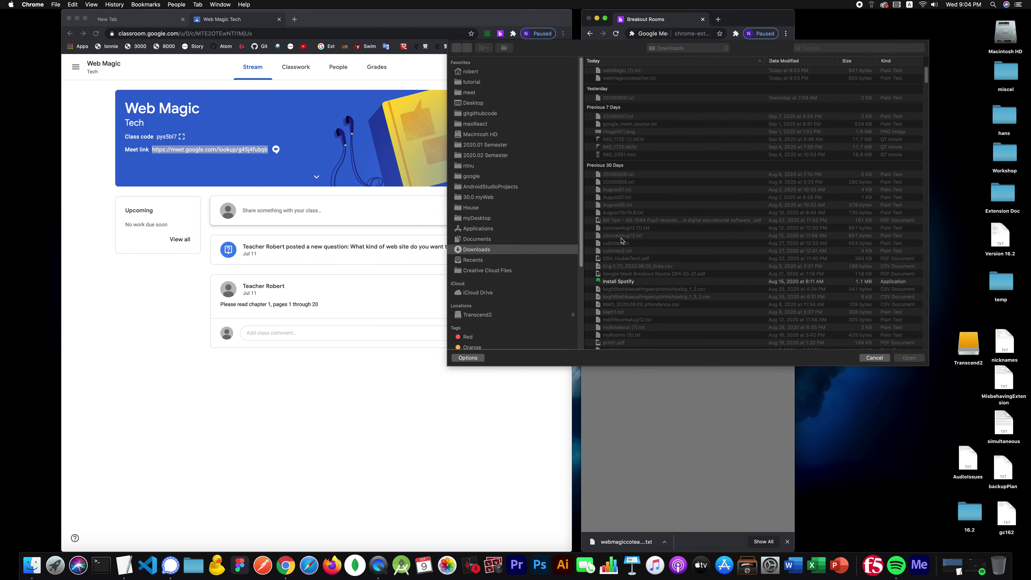
{"action": "left_click", "coordinate": [633, 79]}
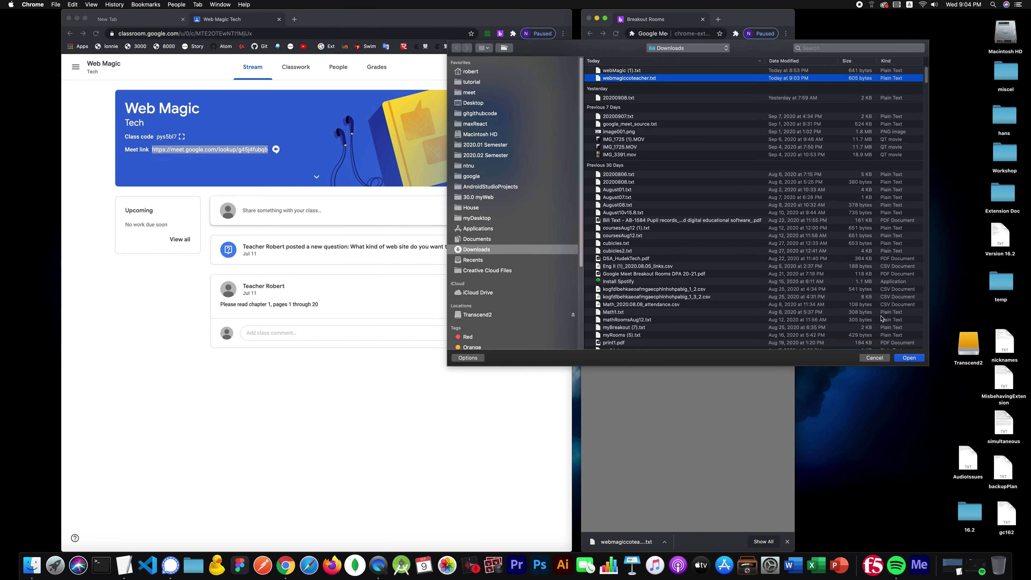
{"action": "left_click", "coordinate": [907, 358]}
{"action": "left_click", "coordinate": [622, 262]}
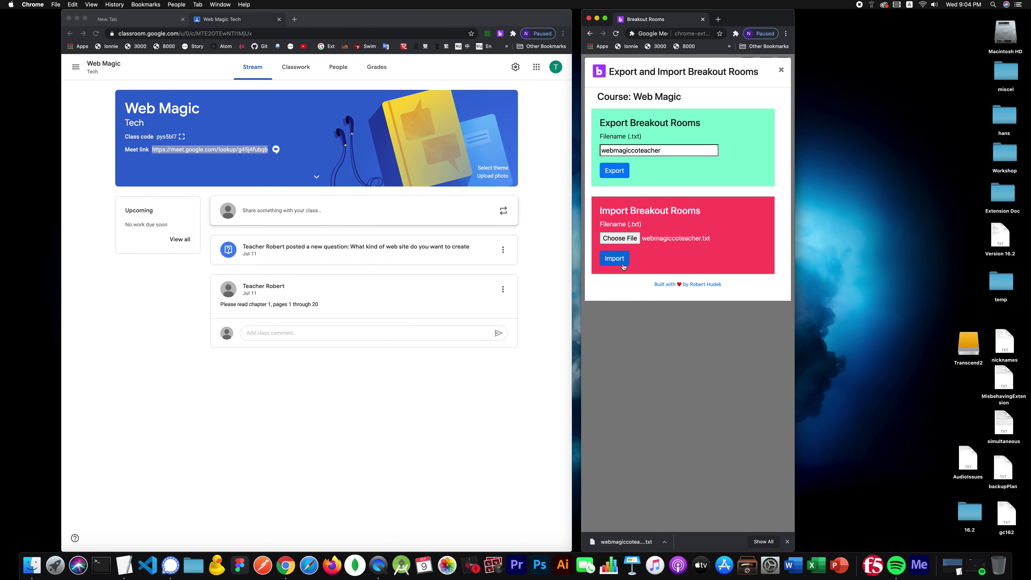
{"action": "left_click", "coordinate": [620, 260]}
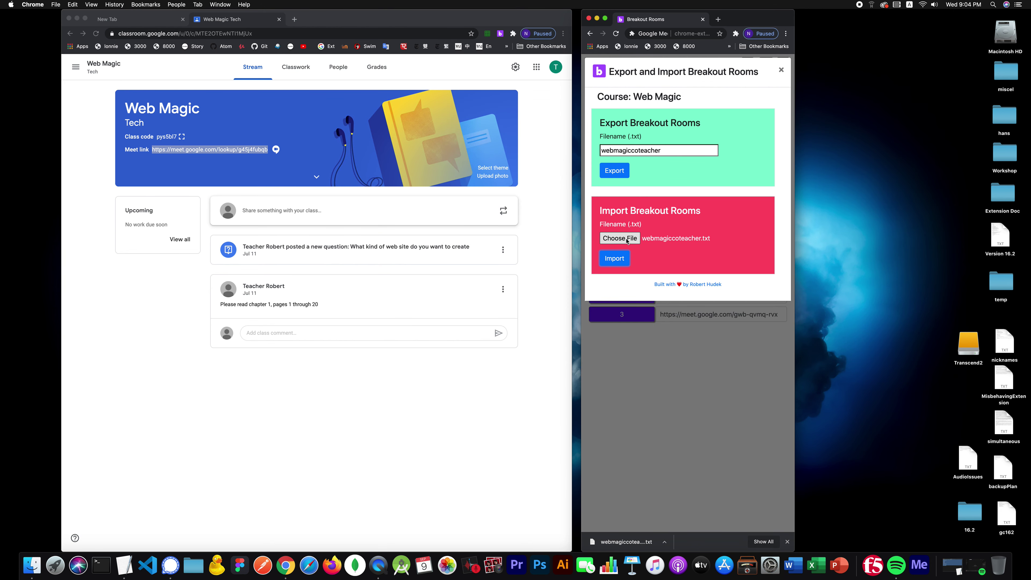
{"action": "left_click", "coordinate": [619, 260]}
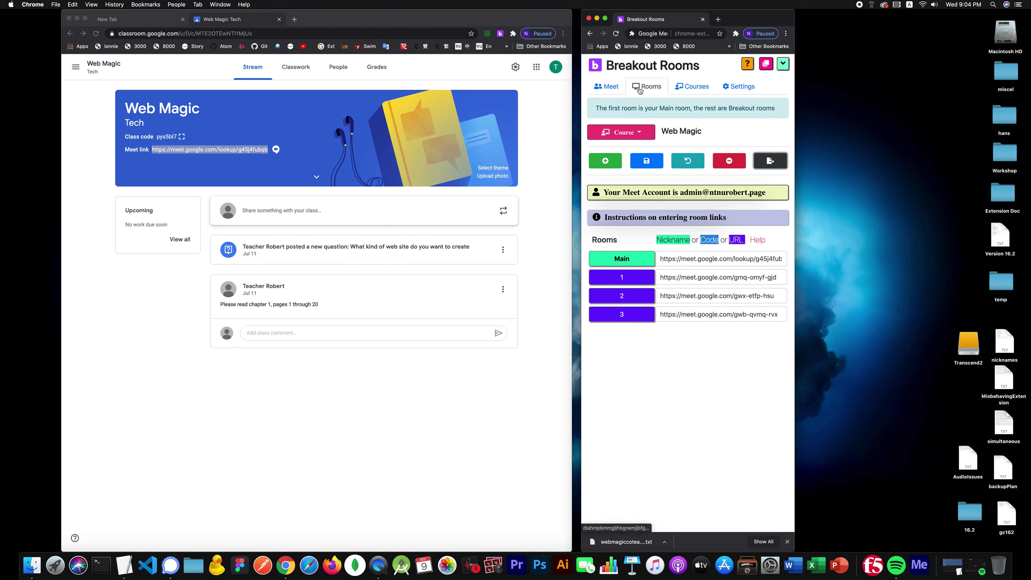
Step: On the Meet page, confirm Start Class lists course Web Magic with 3 breakouts
{"action": "left_click", "coordinate": [616, 88]}
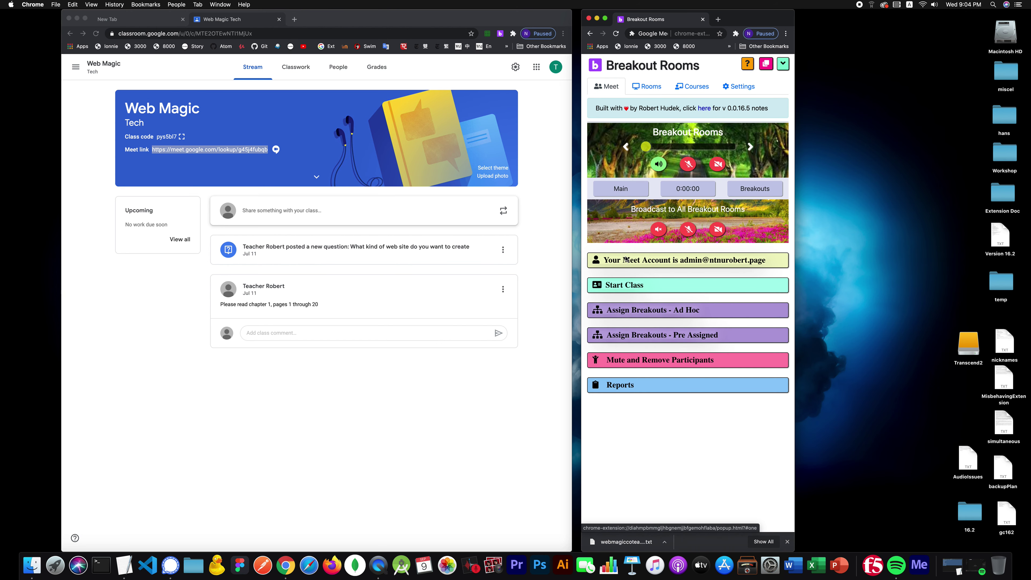
{"action": "left_click", "coordinate": [642, 286]}
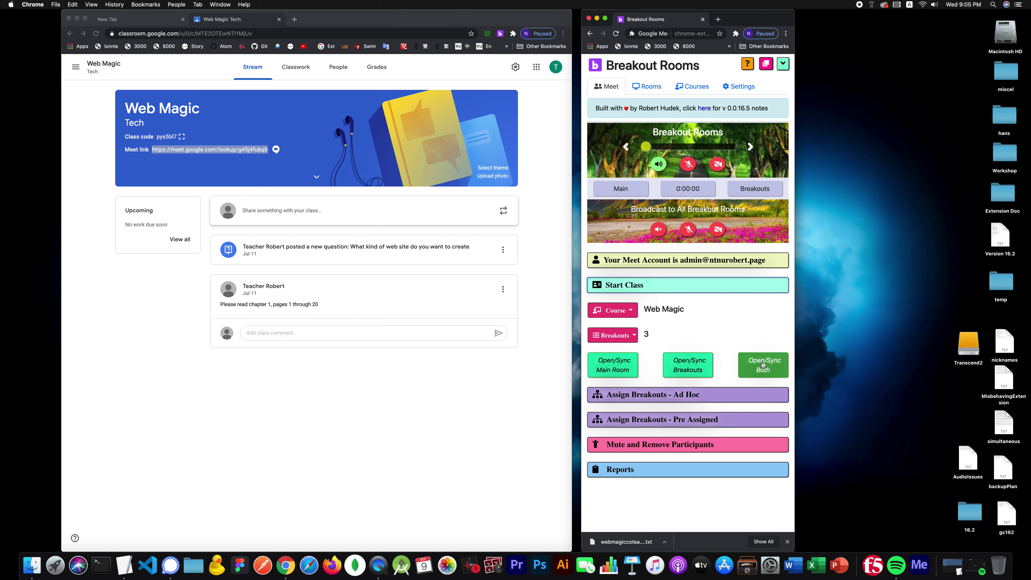
{"action": "left_click", "coordinate": [664, 286]}
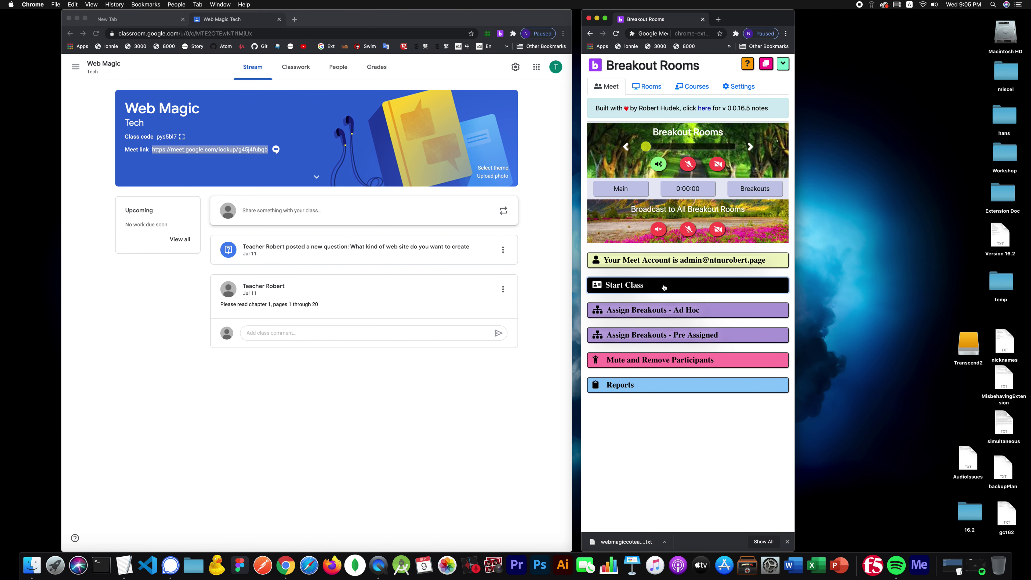
Step: Return to Web Magic's room list, briefly opening and closing the export/import dialog
{"action": "left_click", "coordinate": [653, 87]}
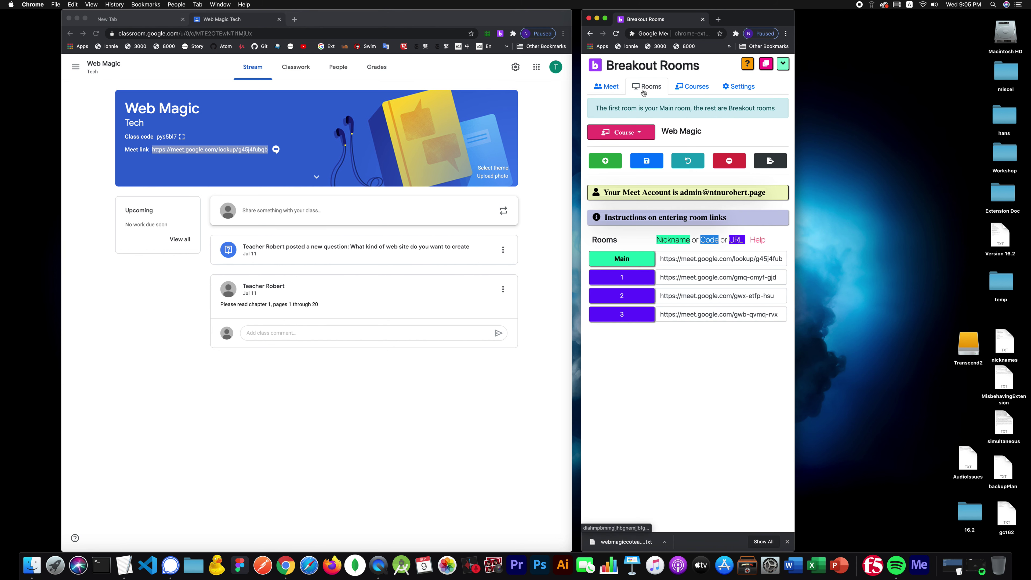
{"action": "left_click", "coordinate": [770, 161]}
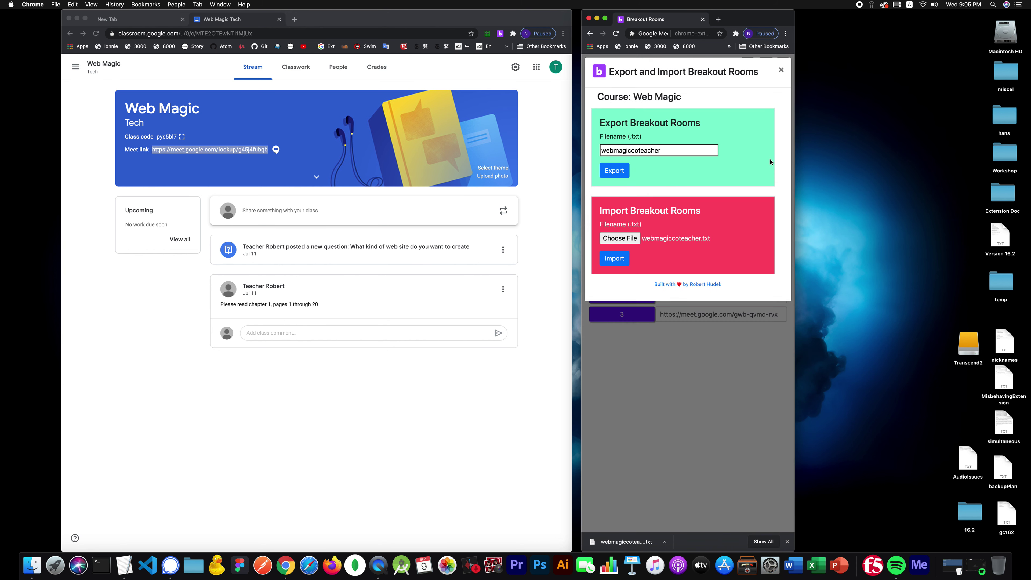
{"action": "left_click", "coordinate": [780, 71]}
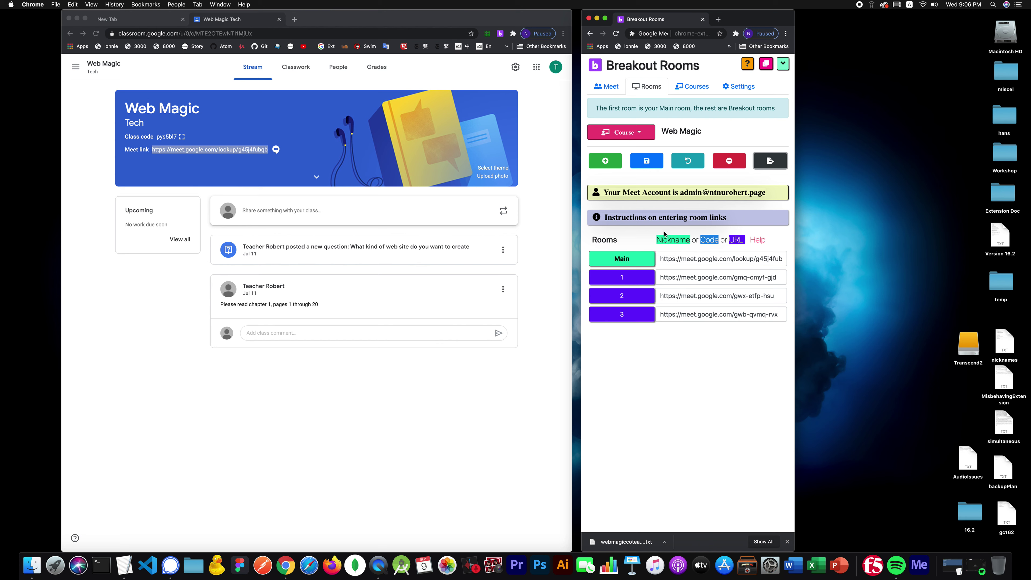
{"action": "left_click", "coordinate": [609, 87]}
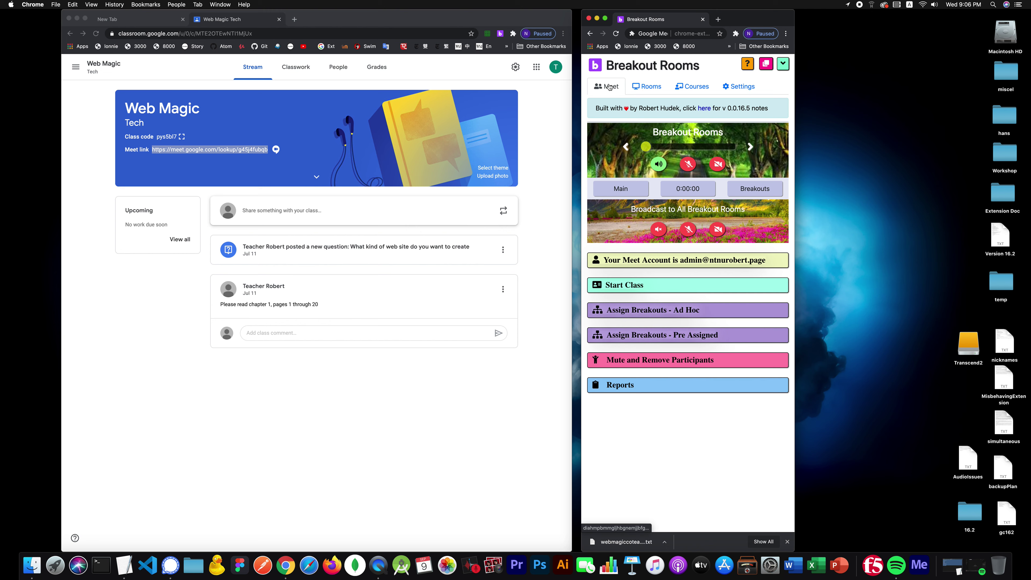
{"action": "left_click", "coordinate": [632, 289]}
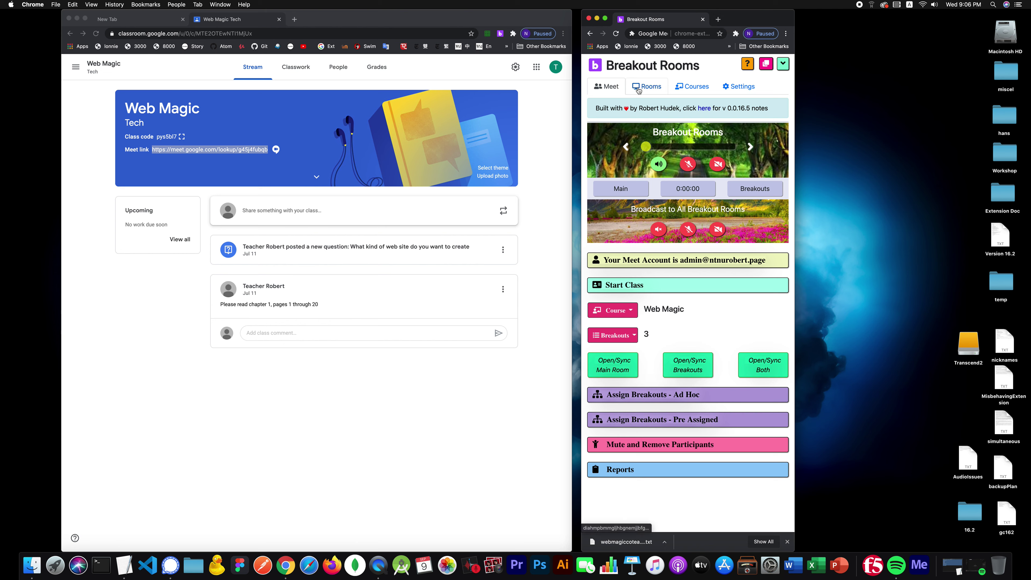
{"action": "left_click", "coordinate": [641, 90]}
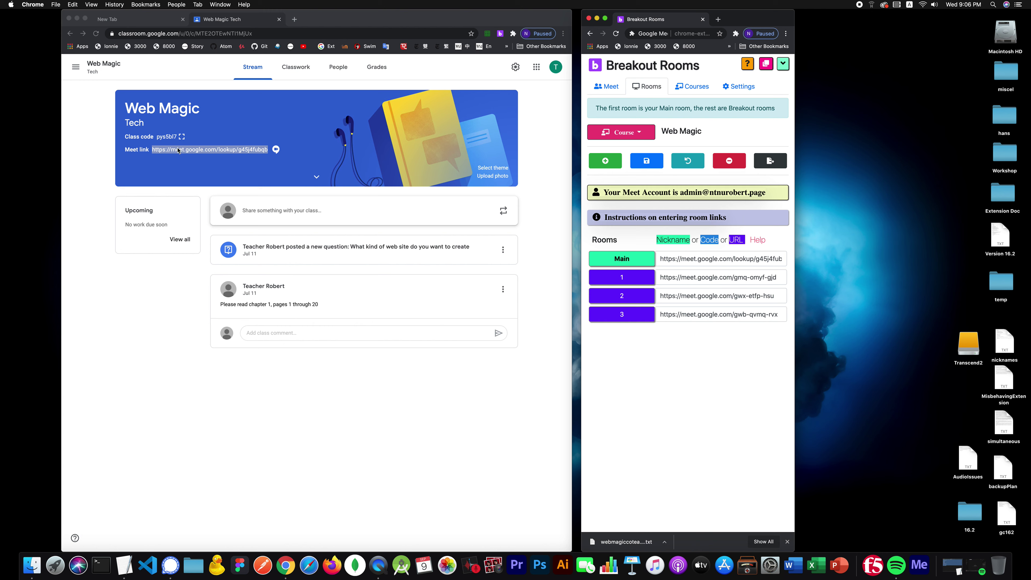
{"action": "left_click", "coordinate": [177, 157]}
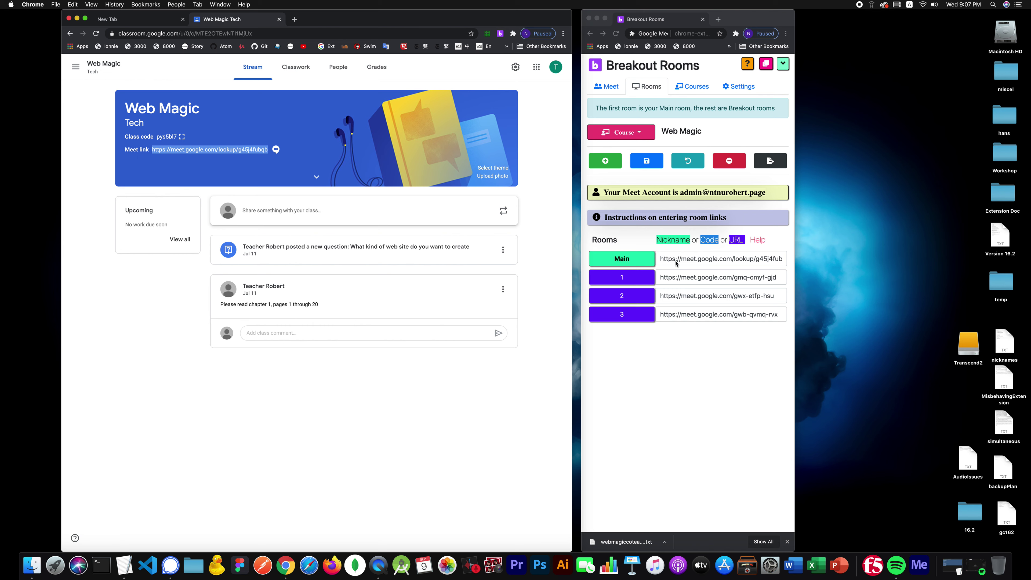
{"action": "left_click", "coordinate": [707, 276]}
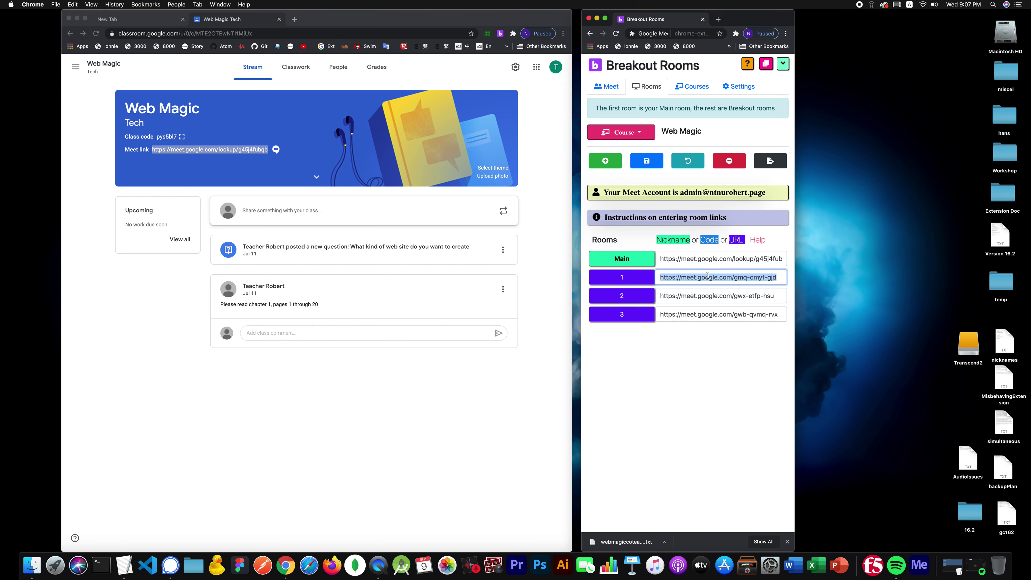
{"action": "type", "text": "web1"}
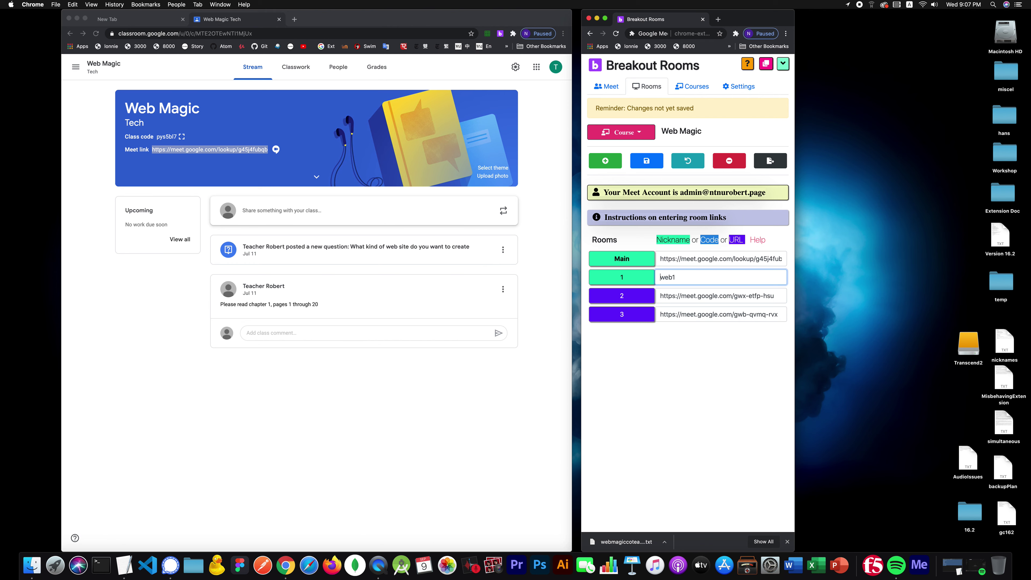
{"action": "triple_click", "coordinate": [729, 297]}
{"action": "type", "text": "web2"}
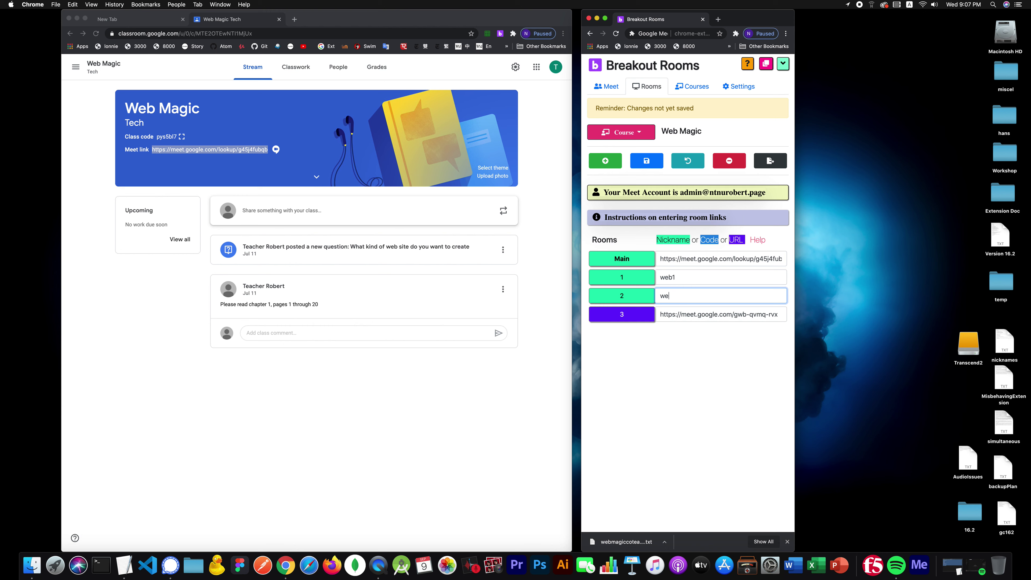
{"action": "triple_click", "coordinate": [687, 314]}
{"action": "type", "text": "web3"}
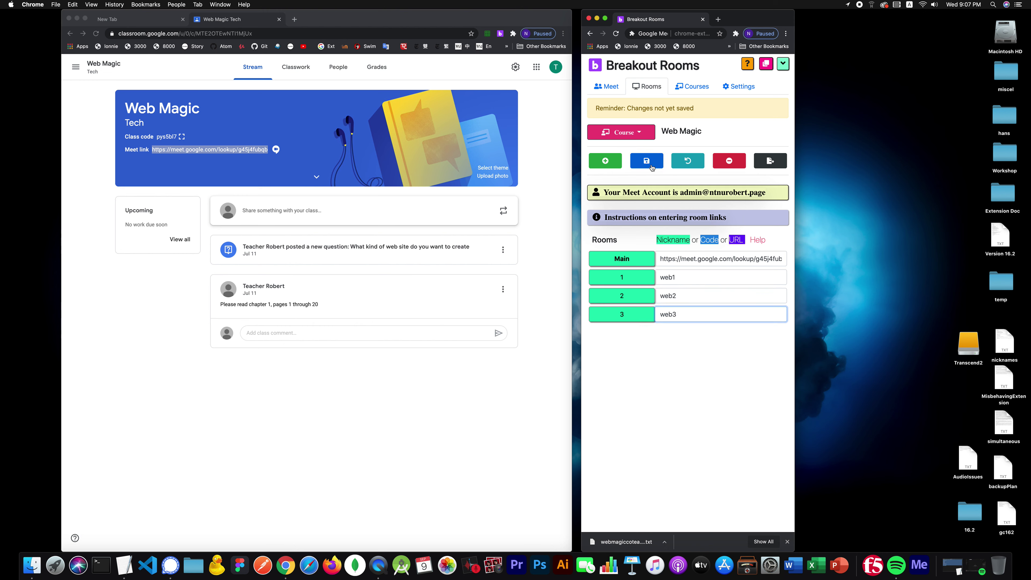
{"action": "left_click", "coordinate": [687, 161]}
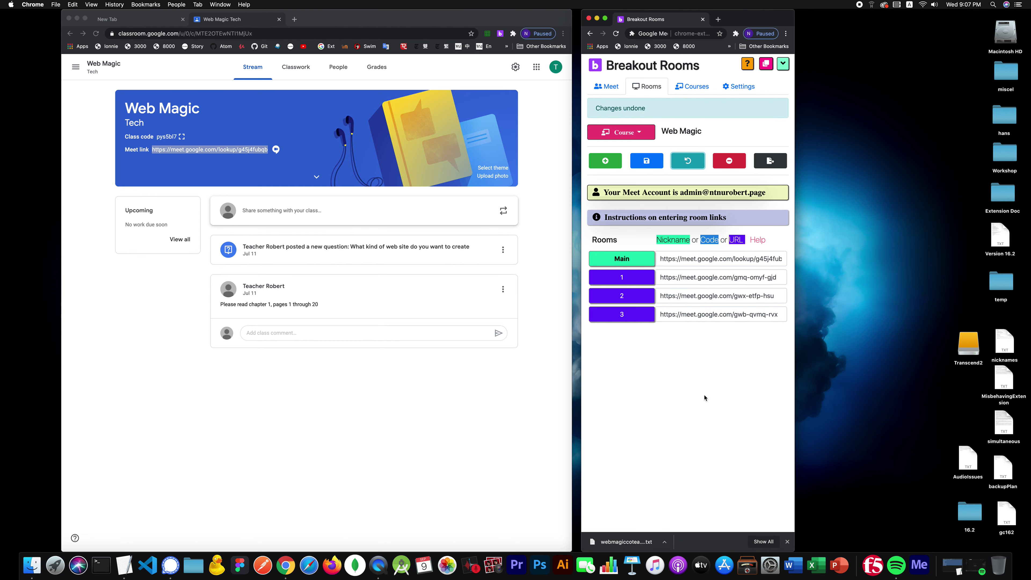